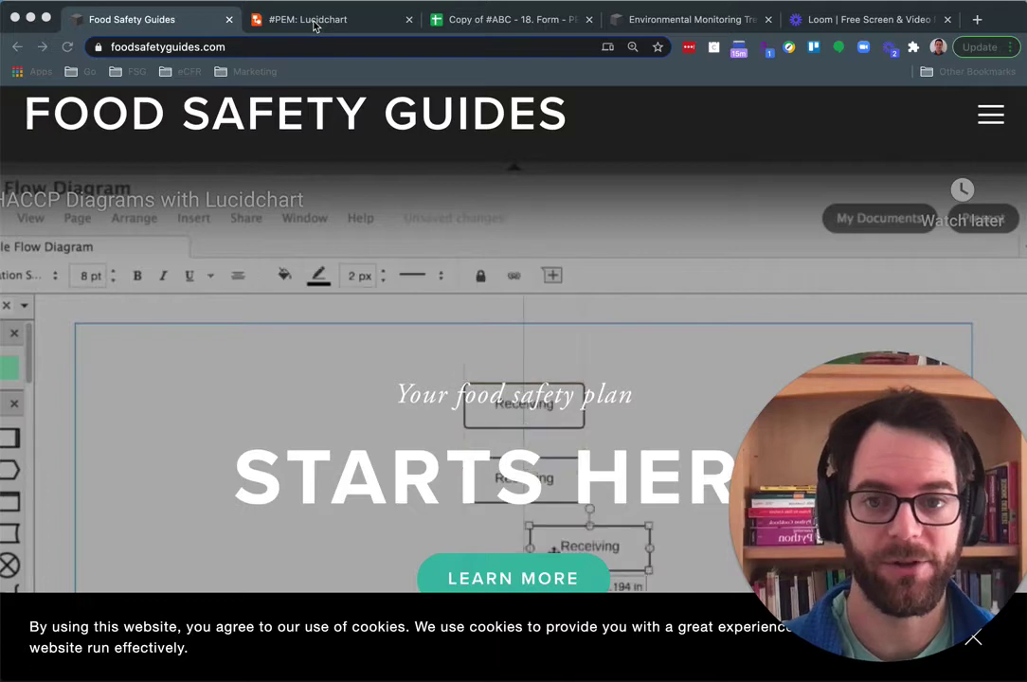
- Switch to the #PEM Lucidchart document and delete everything on Page 3
{"action": "left_click", "coordinate": [315, 21]}
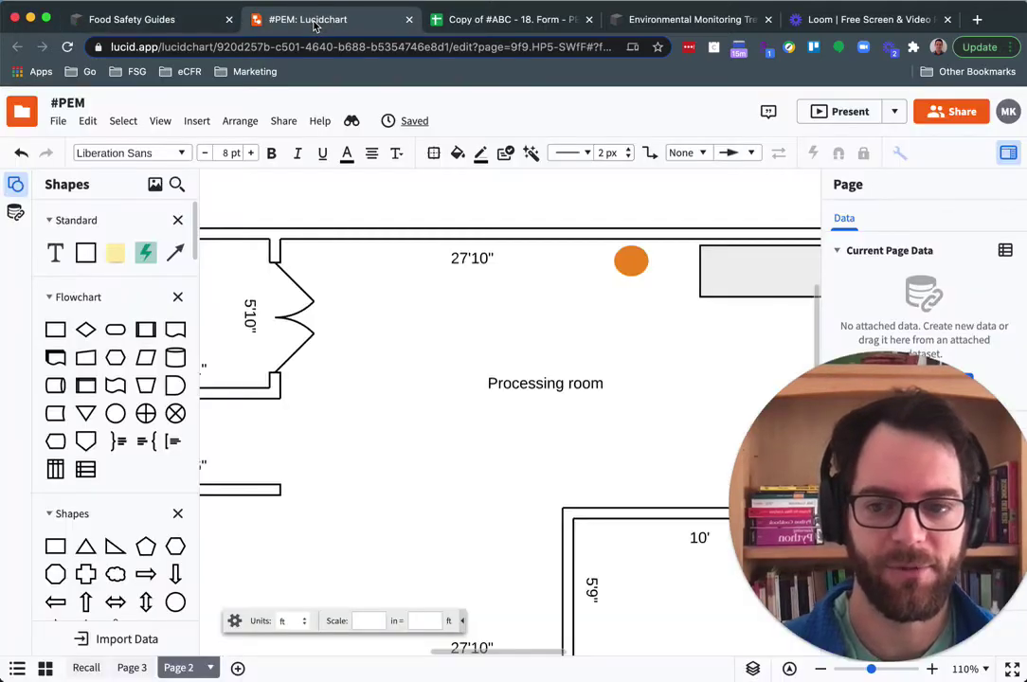
{"action": "left_click", "coordinate": [454, 378]}
{"action": "scroll", "coordinate": [454, 378], "scroll_direction": "down", "scroll_amount": 5}
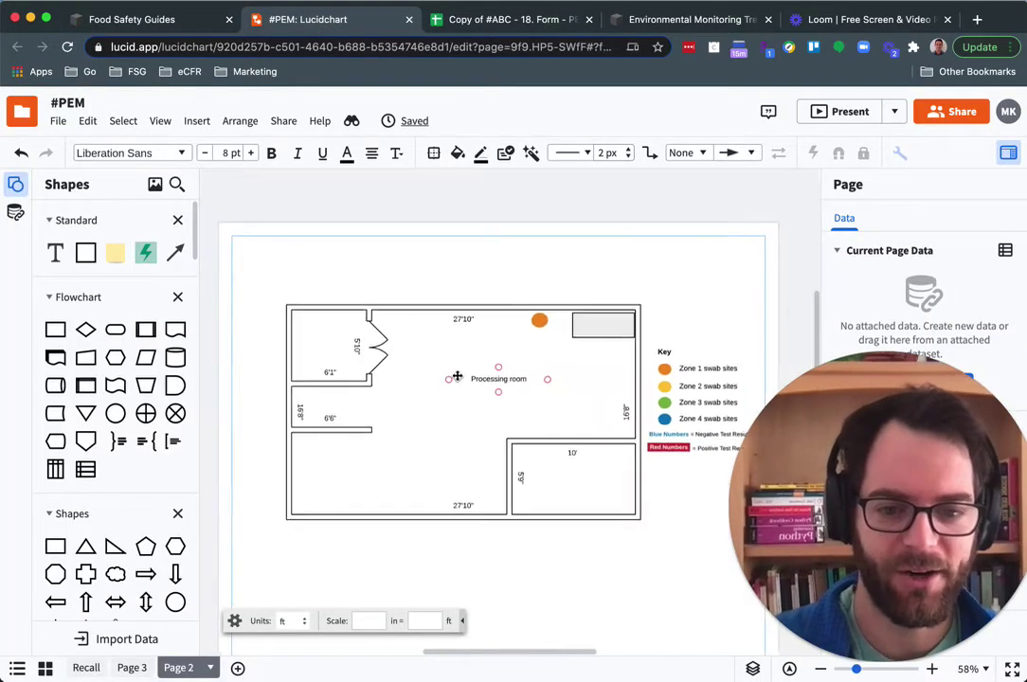
{"action": "scroll", "coordinate": [445, 379], "scroll_direction": "up", "scroll_amount": 2}
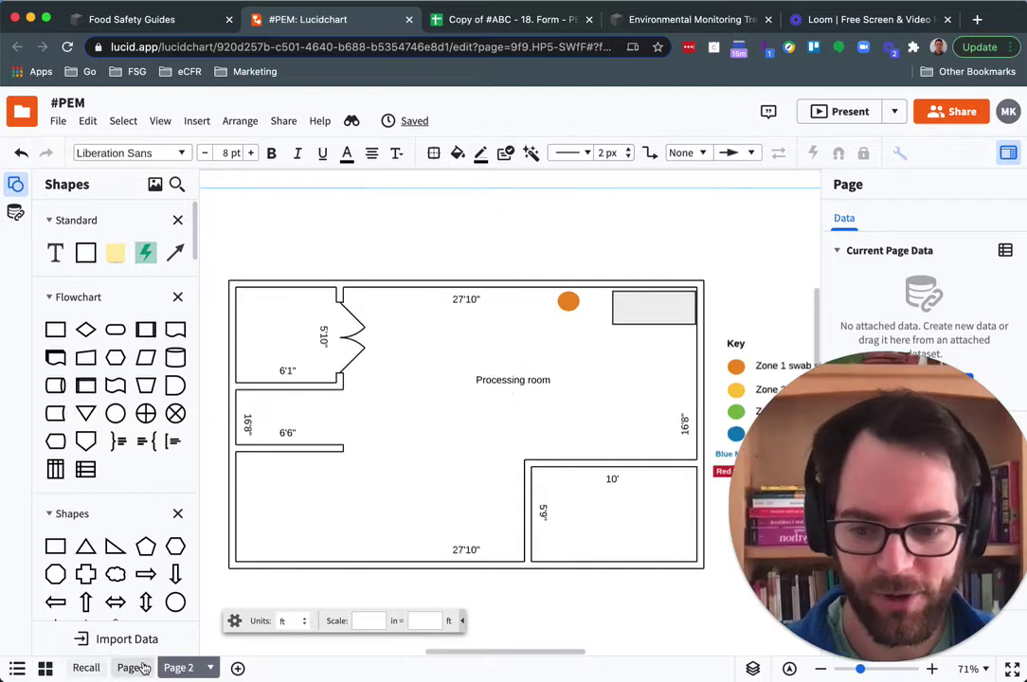
{"action": "left_click", "coordinate": [132, 667]}
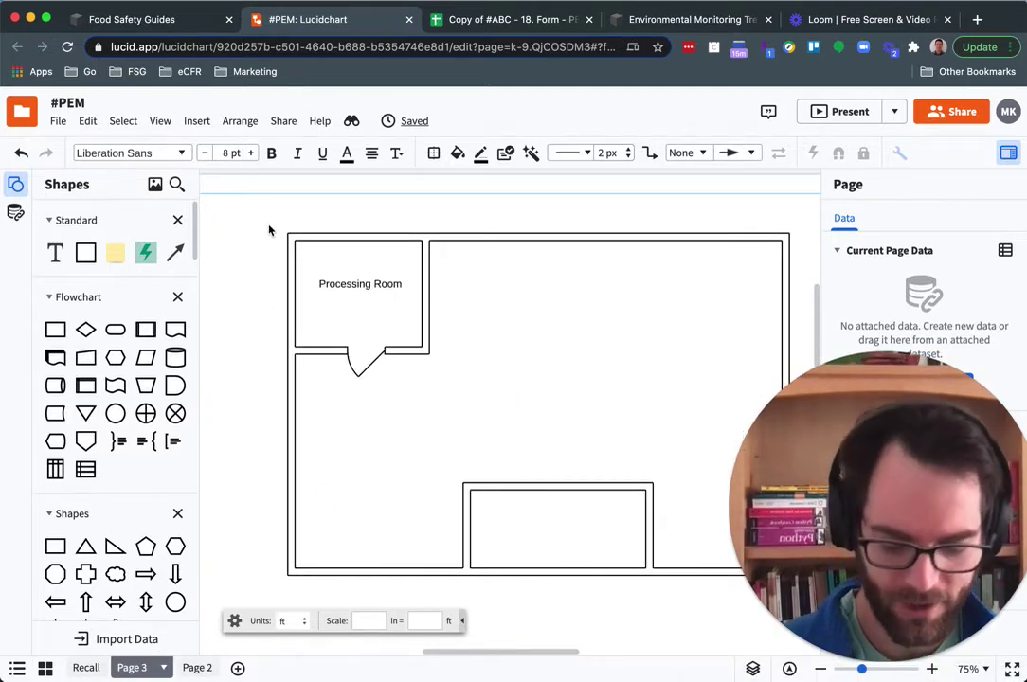
{"action": "key", "text": "super+a"}
{"action": "key", "text": "BackSpace"}
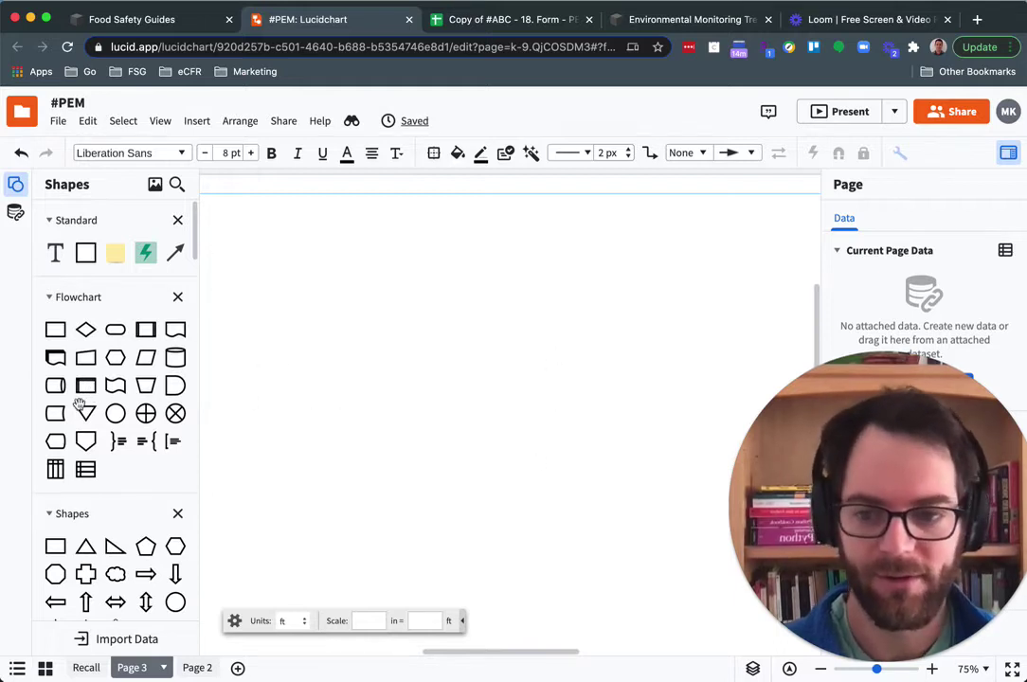
- Add a square room shape to the empty page and stretch it to about 28' wide by 28'2" high
{"action": "scroll", "coordinate": [87, 407], "scroll_direction": "down", "scroll_amount": 6}
{"action": "scroll", "coordinate": [87, 407], "scroll_direction": "down", "scroll_amount": 5}
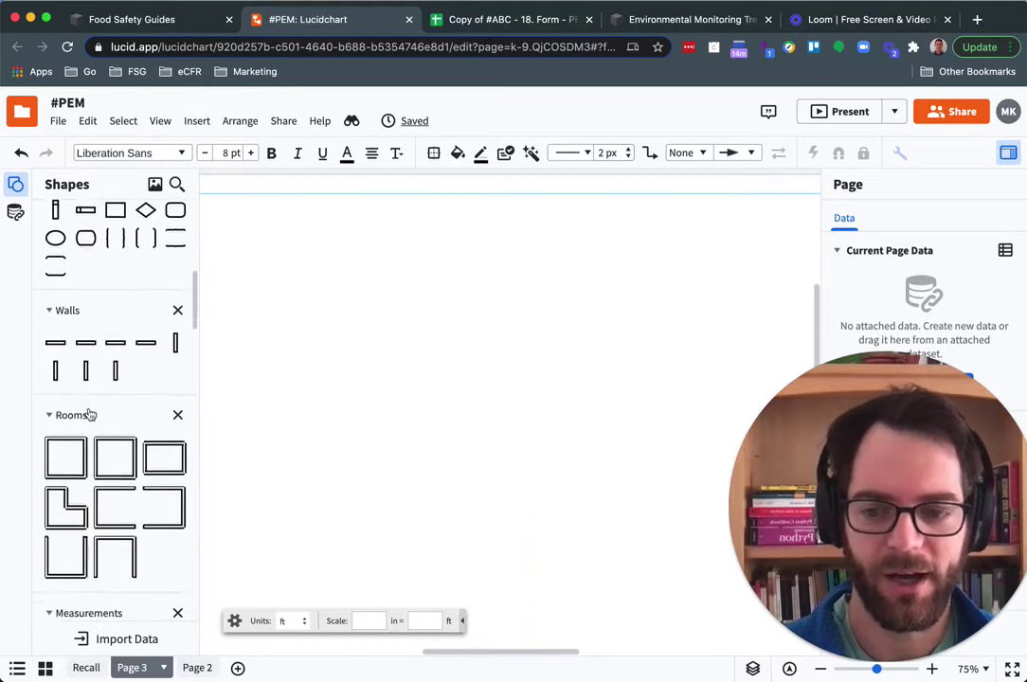
{"action": "left_click_drag", "start_coordinate": [115, 294], "coordinate": [591, 353]}
{"action": "left_click", "coordinate": [458, 347]}
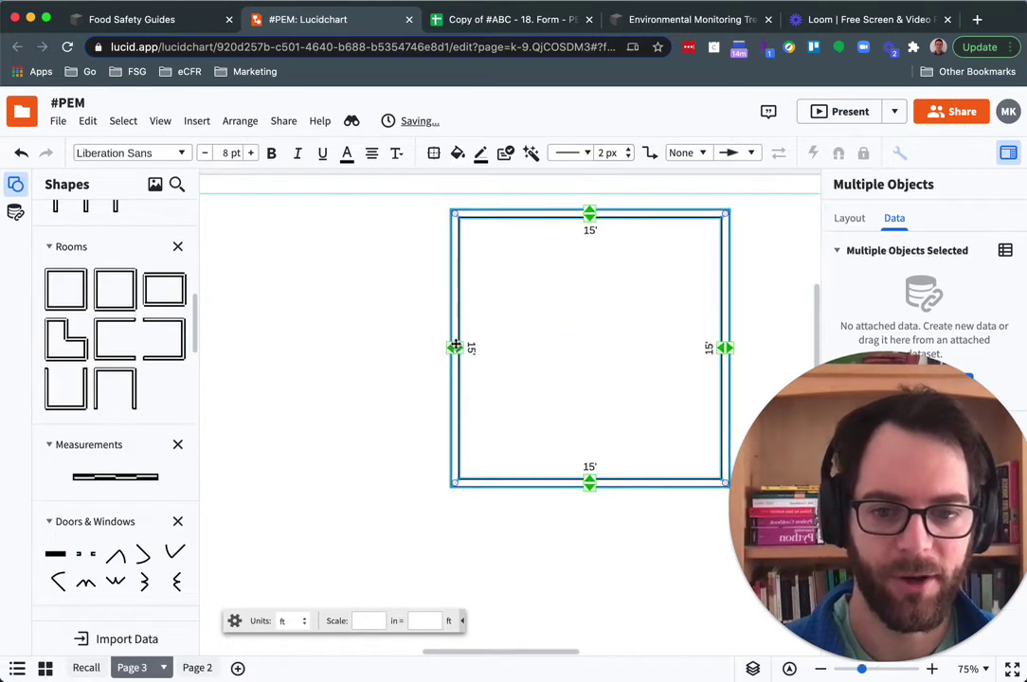
{"action": "left_click_drag", "start_coordinate": [457, 347], "coordinate": [250, 351]}
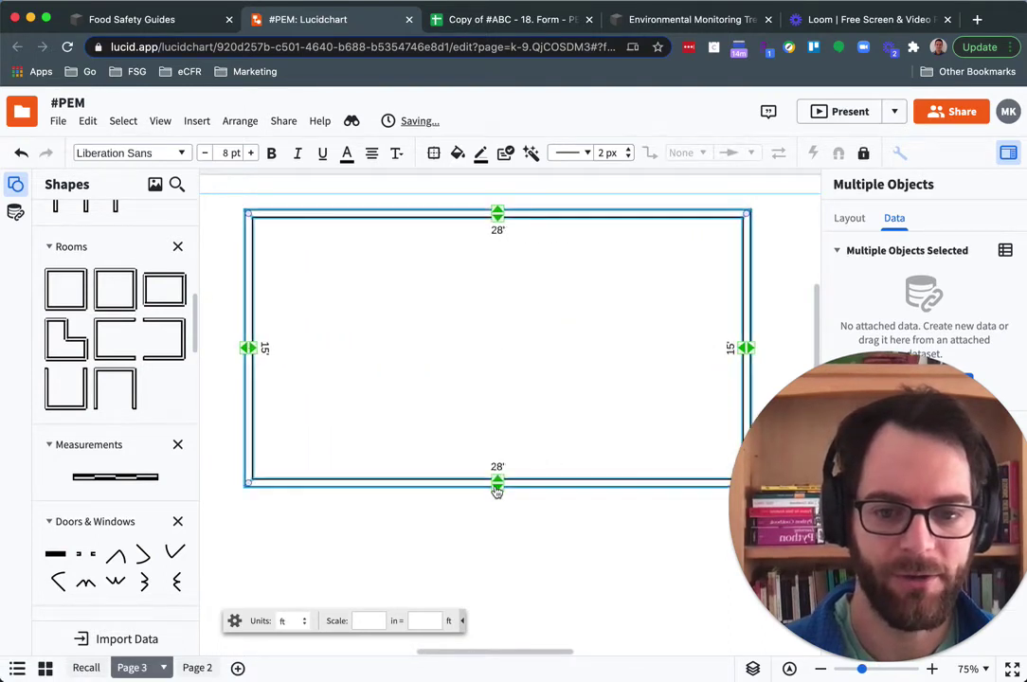
{"action": "left_click_drag", "start_coordinate": [494, 483], "coordinate": [492, 644]}
- Place a 10' by 10' room inside the upper-left corner of the large room, sharing its outer walls
{"action": "scroll", "coordinate": [353, 406], "scroll_direction": "up", "scroll_amount": 2}
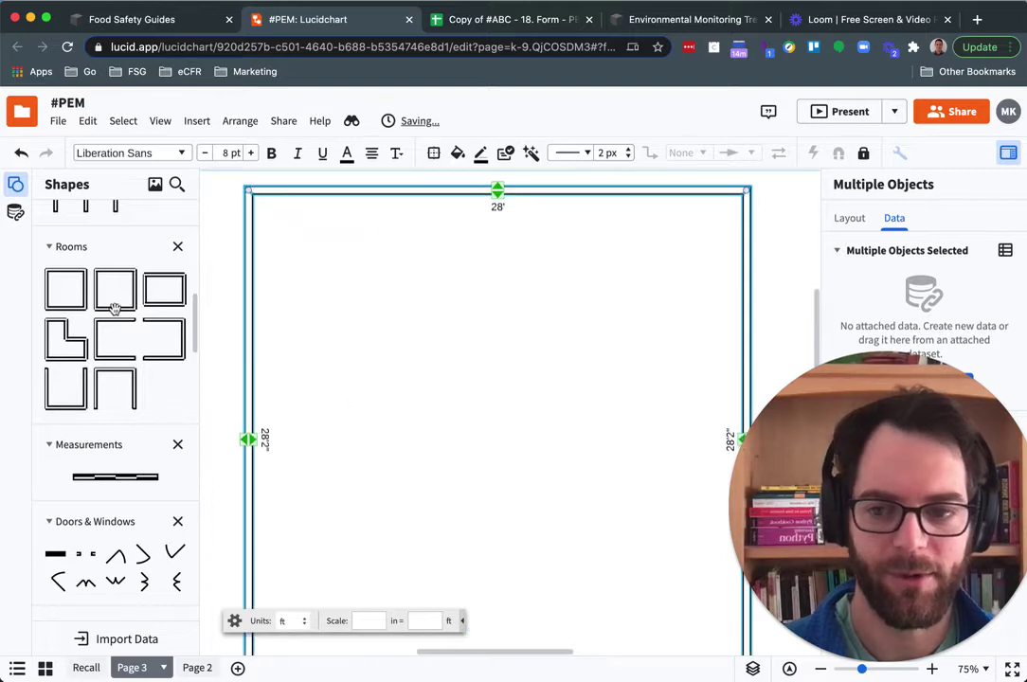
{"action": "left_click_drag", "start_coordinate": [65, 289], "coordinate": [342, 290]}
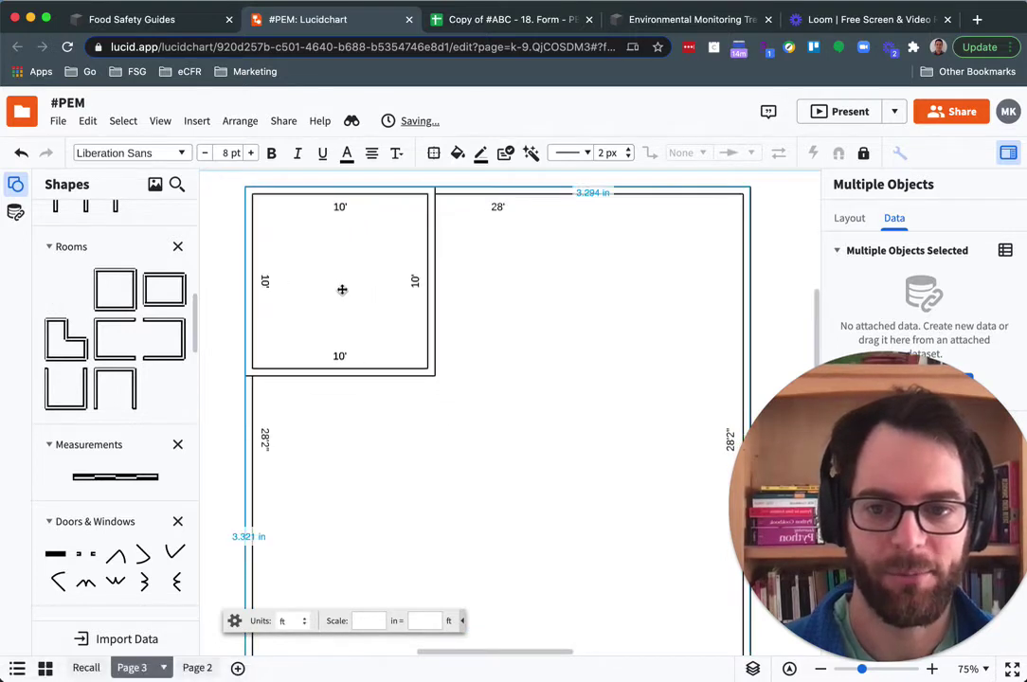
{"action": "left_click", "coordinate": [548, 318]}
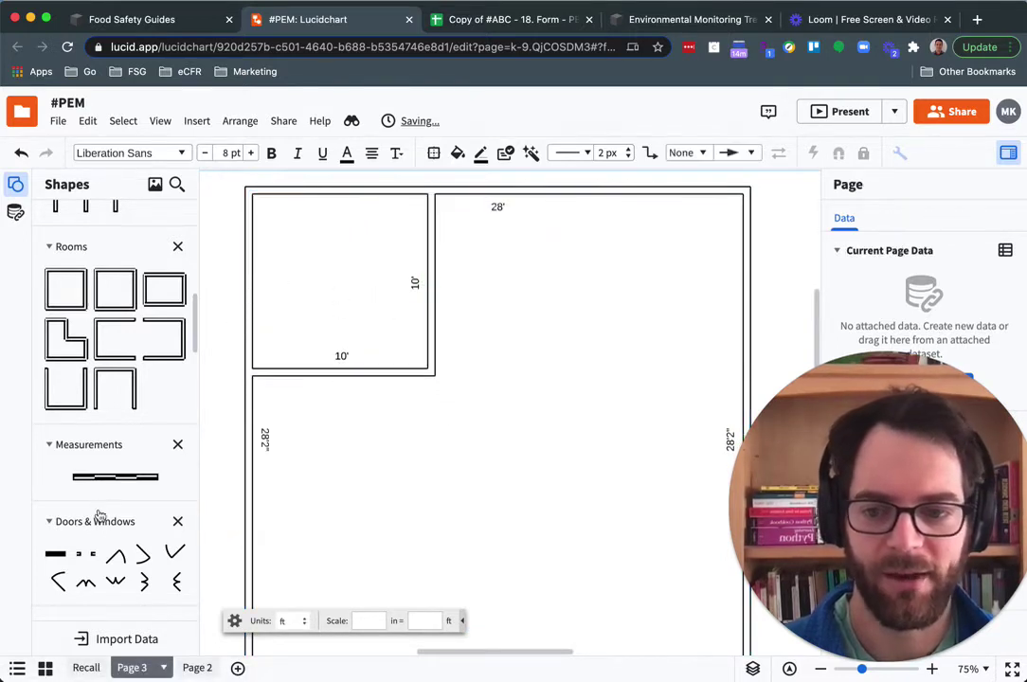
- Add a double door to the small room's bottom wall and an opening in its right wall
{"action": "left_click_drag", "start_coordinate": [107, 563], "coordinate": [352, 381]}
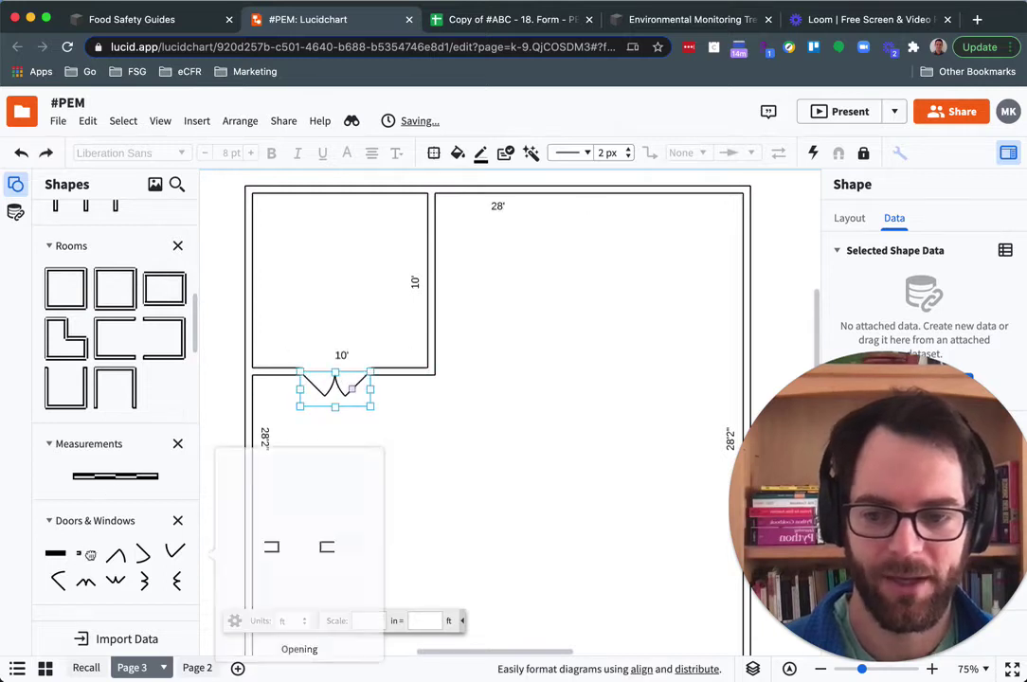
{"action": "left_click_drag", "start_coordinate": [86, 559], "coordinate": [441, 309]}
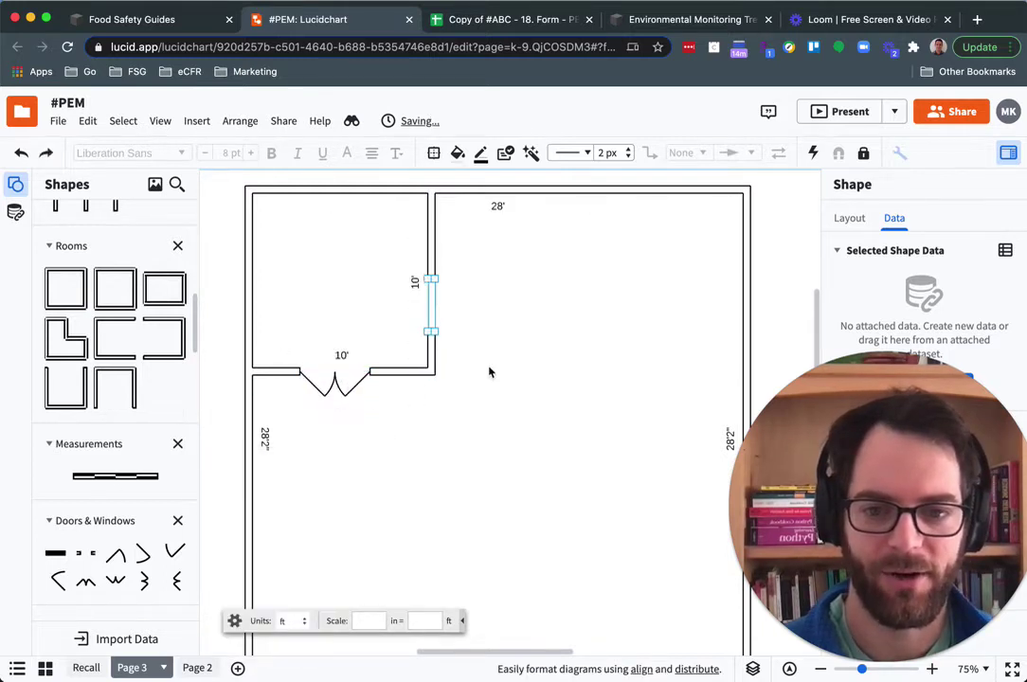
{"action": "left_click", "coordinate": [487, 384]}
- Attach a horizontal wall to the small room's right wall above the opening, then tilt its free end down to a length of about 10'2"
{"action": "scroll", "coordinate": [104, 537], "scroll_direction": "down", "scroll_amount": 4}
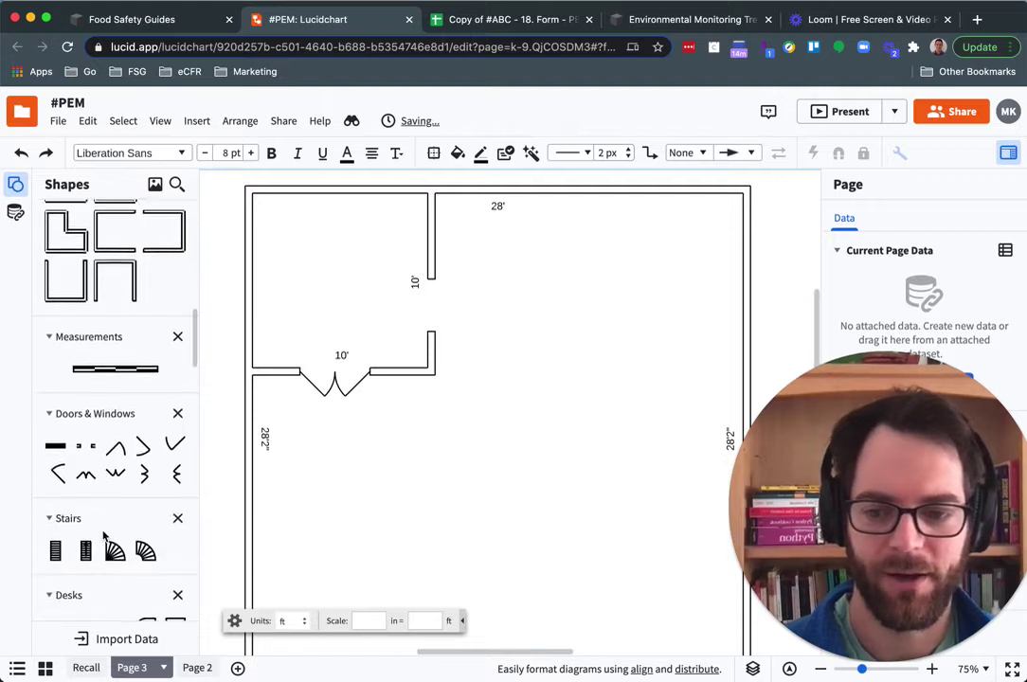
{"action": "scroll", "coordinate": [105, 532], "scroll_direction": "up", "scroll_amount": 5}
{"action": "scroll", "coordinate": [104, 532], "scroll_direction": "up", "scroll_amount": 1}
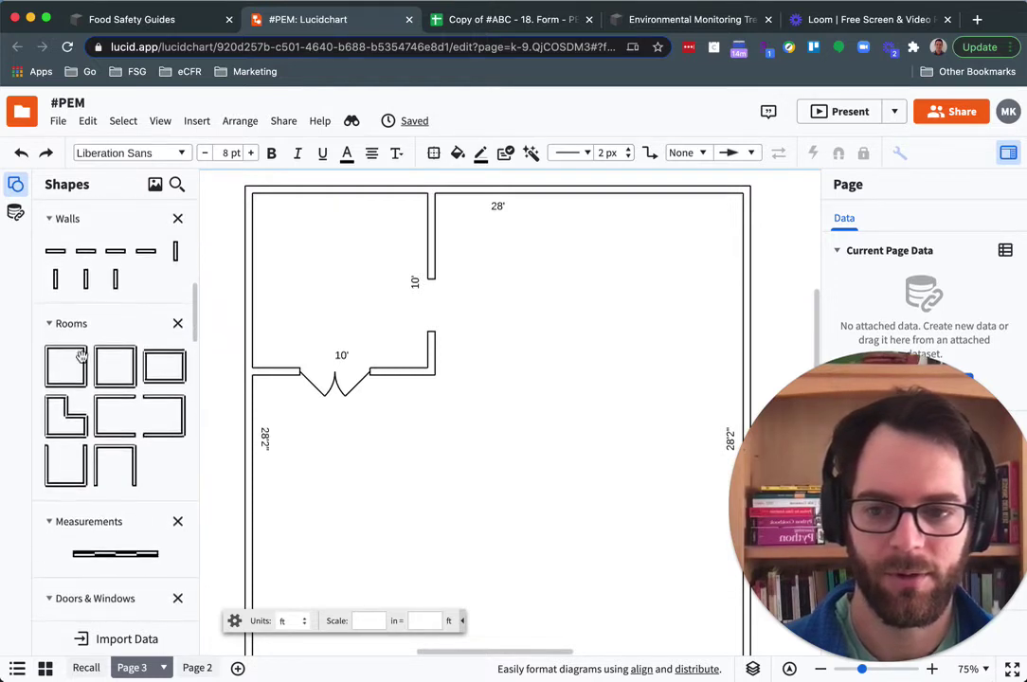
{"action": "left_click_drag", "start_coordinate": [60, 250], "coordinate": [516, 248]}
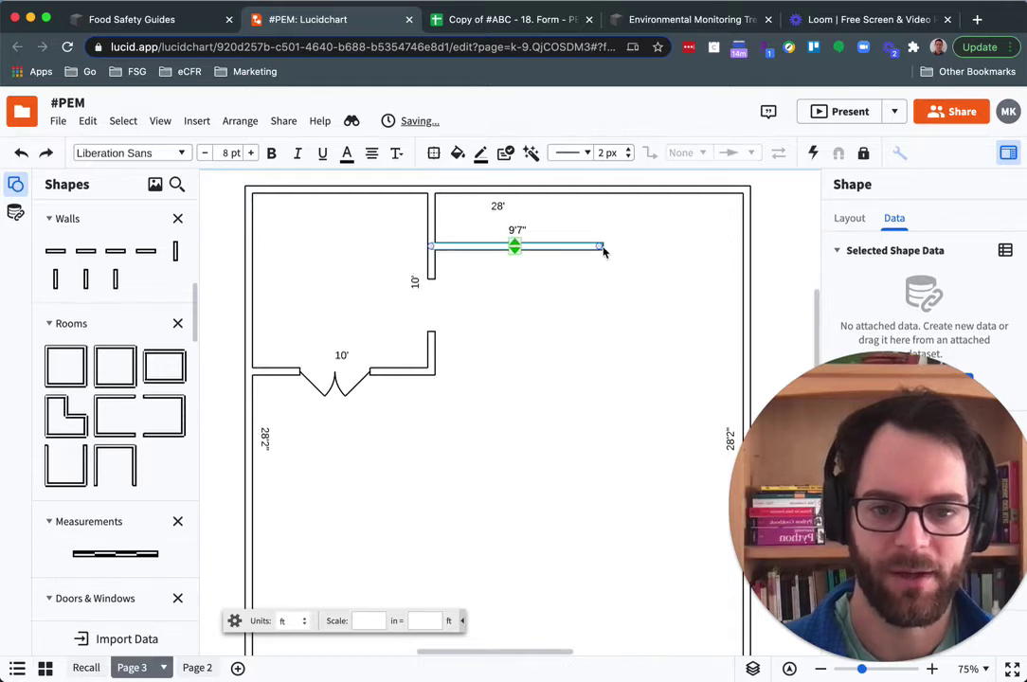
{"action": "left_click_drag", "start_coordinate": [602, 252], "coordinate": [608, 286]}
{"action": "left_click", "coordinate": [483, 414]}
- Place a square table near the lower-right corner of the large room
{"action": "scroll", "coordinate": [478, 417], "scroll_direction": "down", "scroll_amount": 5}
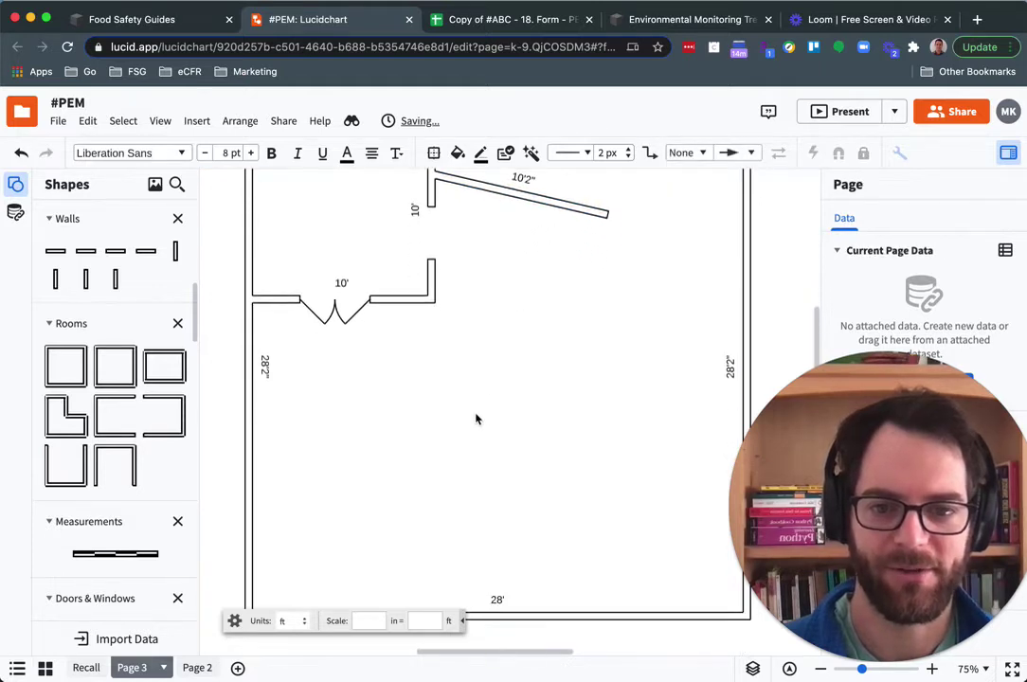
{"action": "scroll", "coordinate": [123, 463], "scroll_direction": "down", "scroll_amount": 8}
{"action": "scroll", "coordinate": [123, 463], "scroll_direction": "down", "scroll_amount": 3}
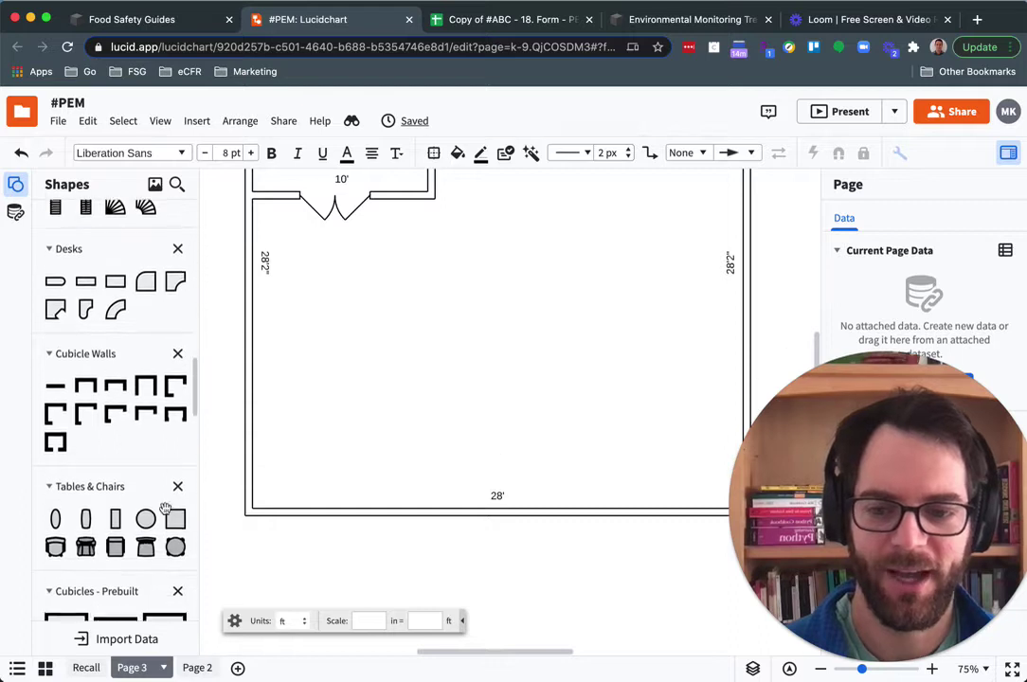
{"action": "left_click_drag", "start_coordinate": [175, 517], "coordinate": [630, 426]}
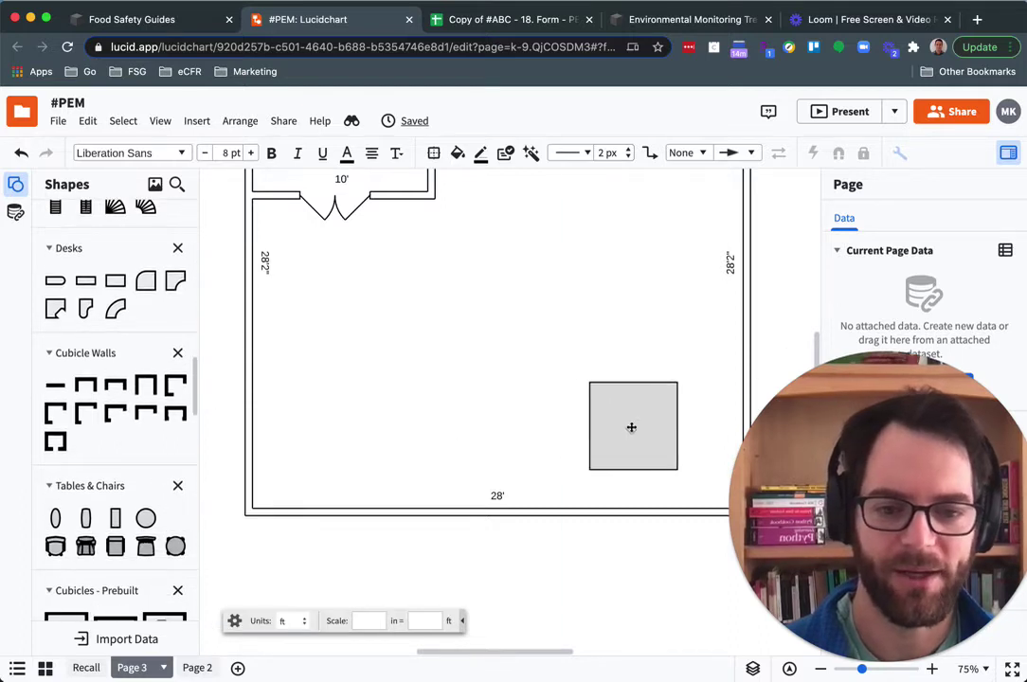
- On Page 2, select the orange swab-site marker and start a linked-data import with Google Sheets as the file type
{"action": "left_click", "coordinate": [196, 668]}
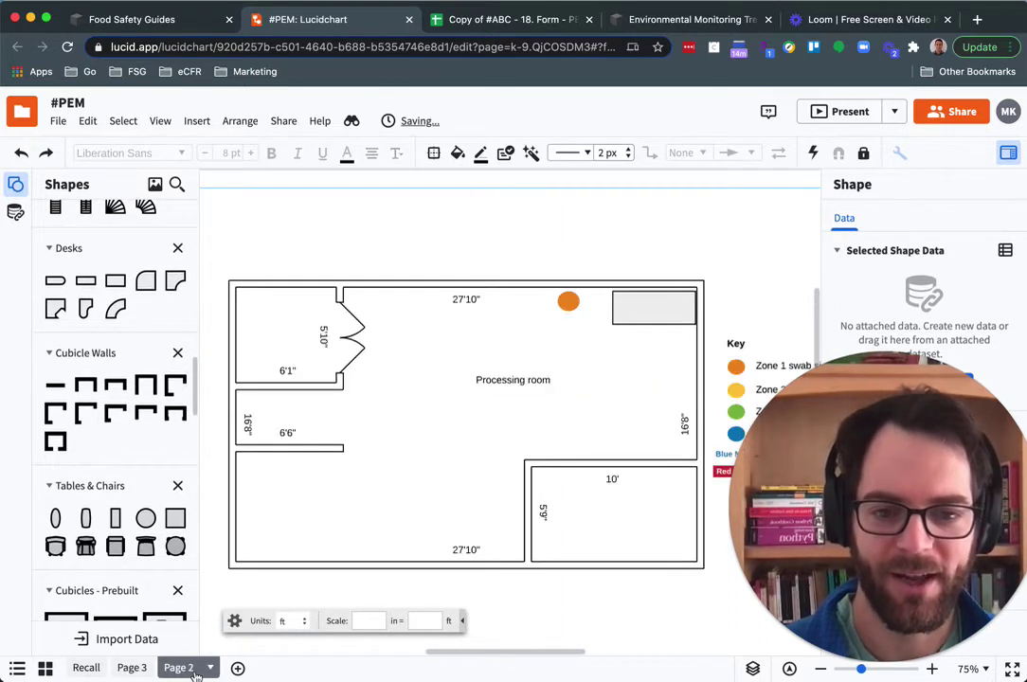
{"action": "left_click", "coordinate": [561, 303]}
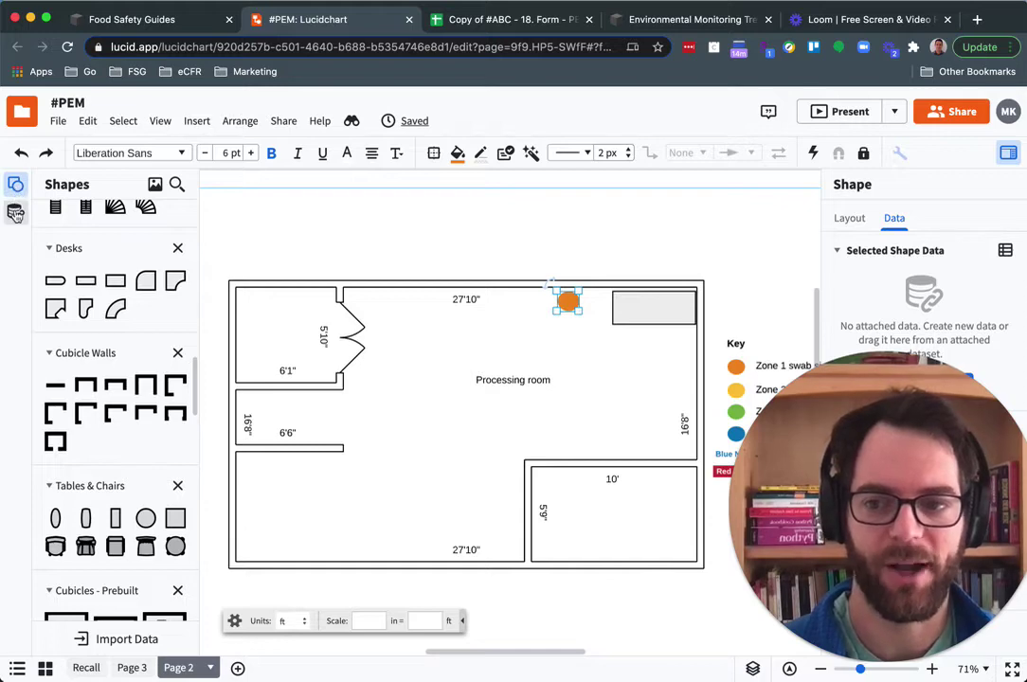
{"action": "left_click", "coordinate": [15, 213]}
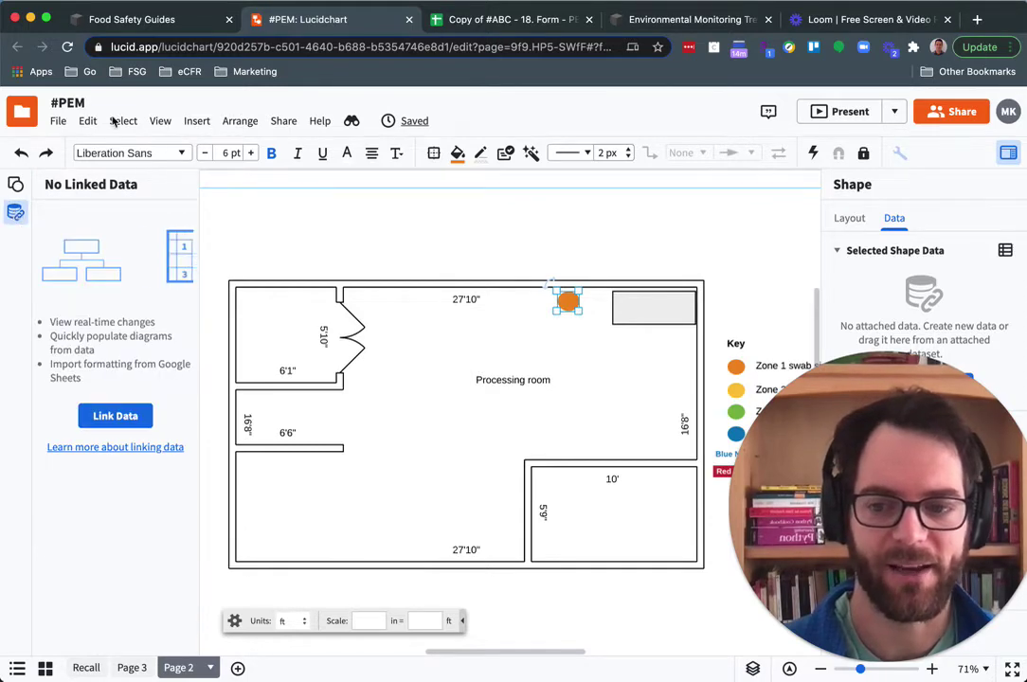
{"action": "left_click", "coordinate": [113, 418]}
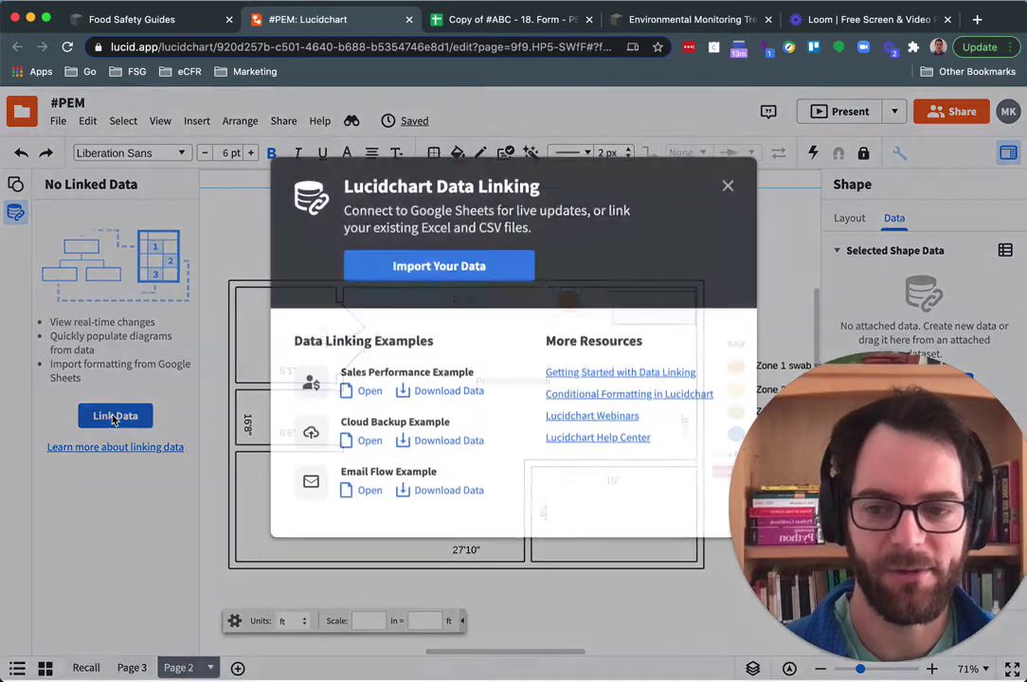
{"action": "left_click", "coordinate": [450, 275]}
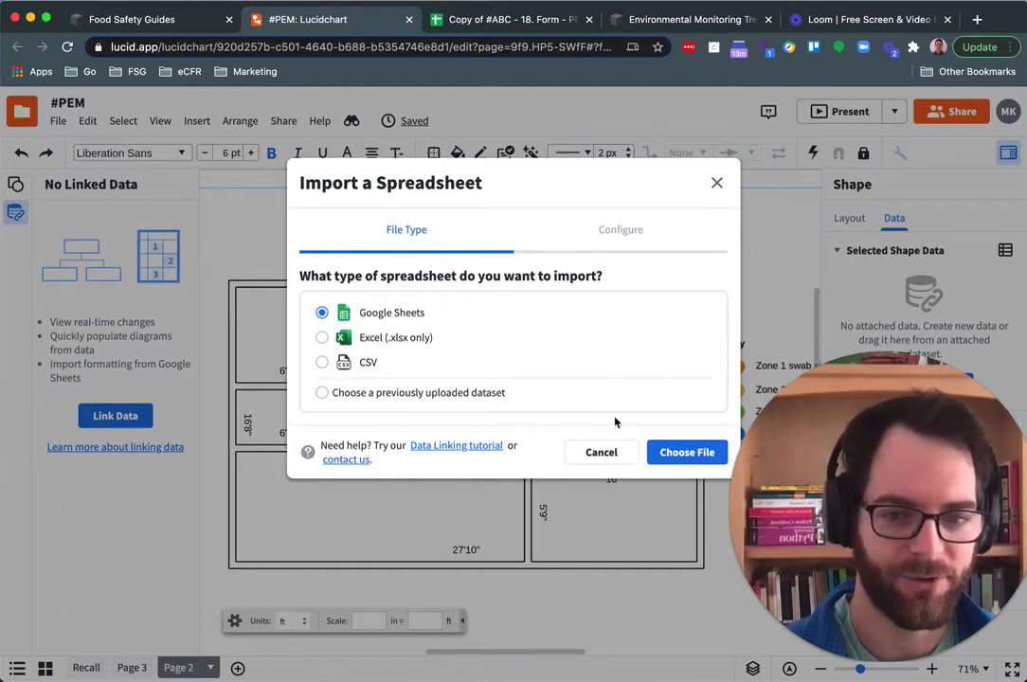
{"action": "left_click", "coordinate": [680, 456]}
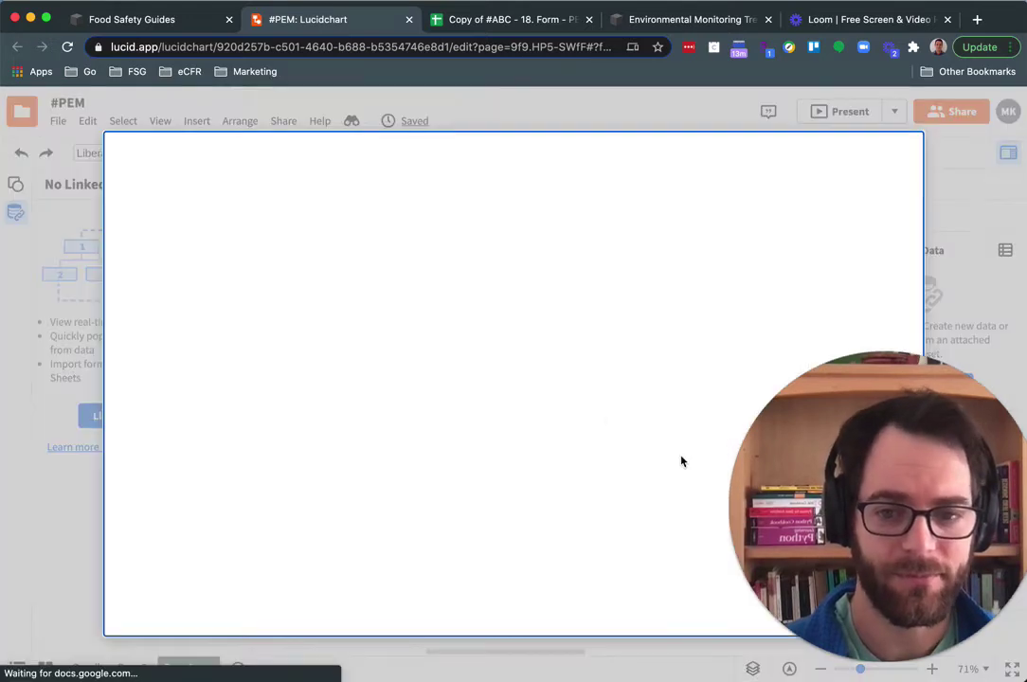
- Search for "Copy of #ABC - 18." and choose the spreadsheet "Copy of #ABC - 18. Form - PEM Log & Reporting DEMO"
{"action": "left_click", "coordinate": [305, 241]}
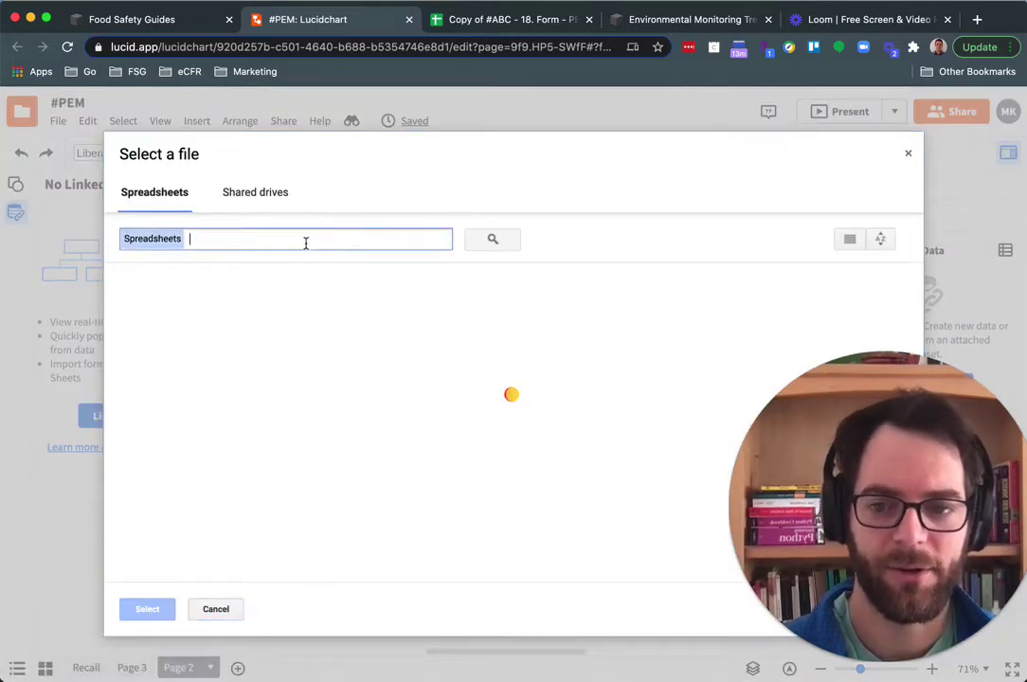
{"action": "type", "text": "Copy of #ABC - 18."}
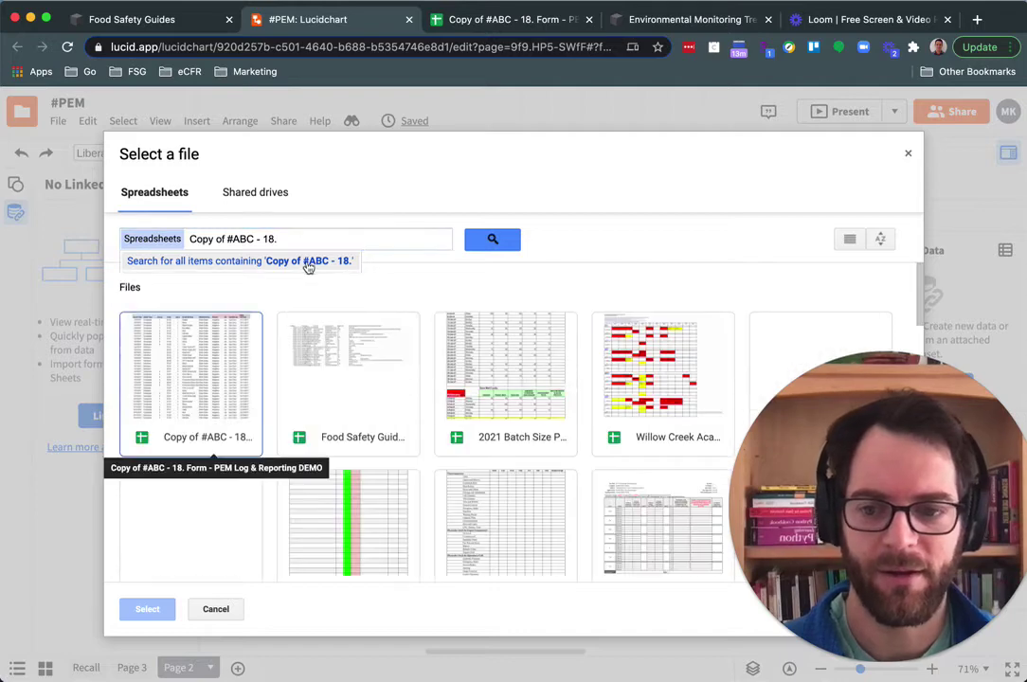
{"action": "double_click", "coordinate": [209, 379]}
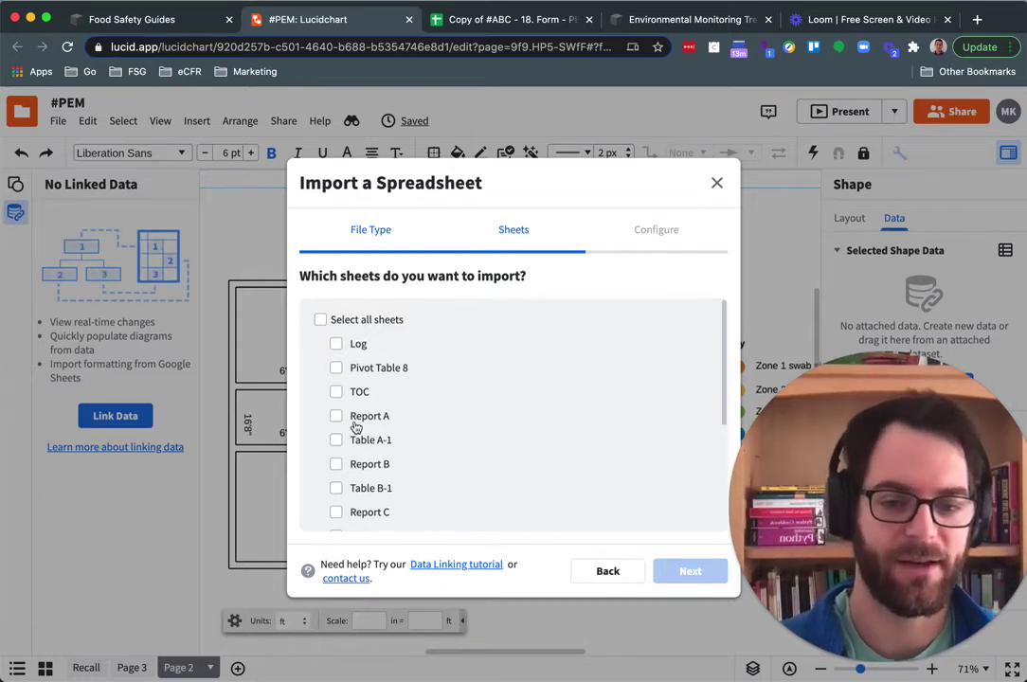
- Choose only the Report E-1 sheet for import and proceed to its configuration
{"action": "scroll", "coordinate": [360, 424], "scroll_direction": "down", "scroll_amount": 5}
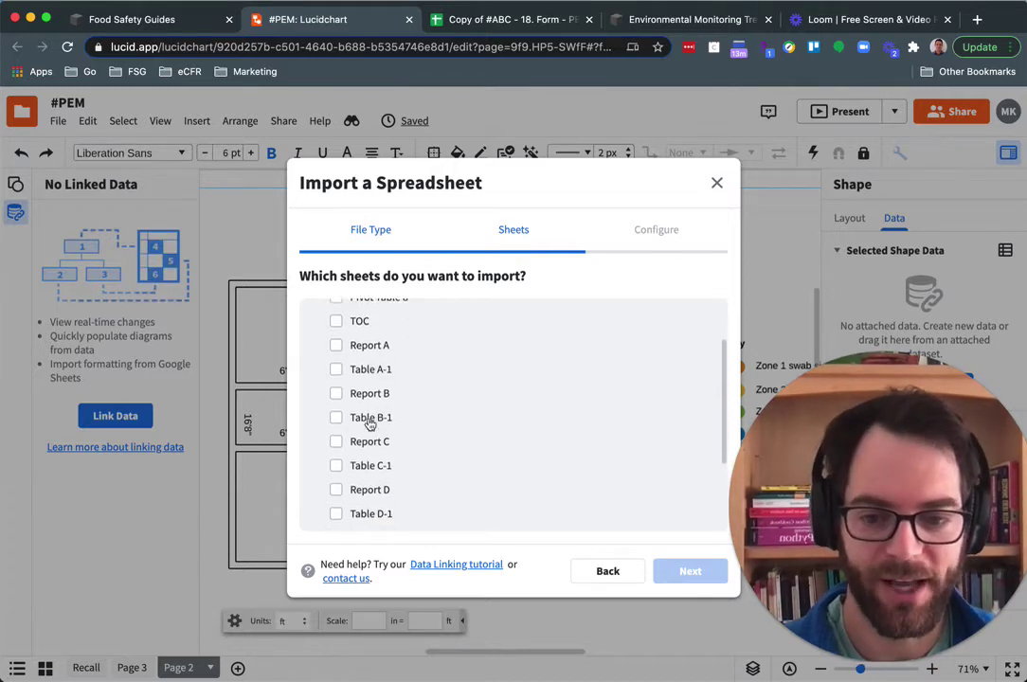
{"action": "scroll", "coordinate": [365, 426], "scroll_direction": "down", "scroll_amount": 1}
{"action": "left_click", "coordinate": [336, 437]}
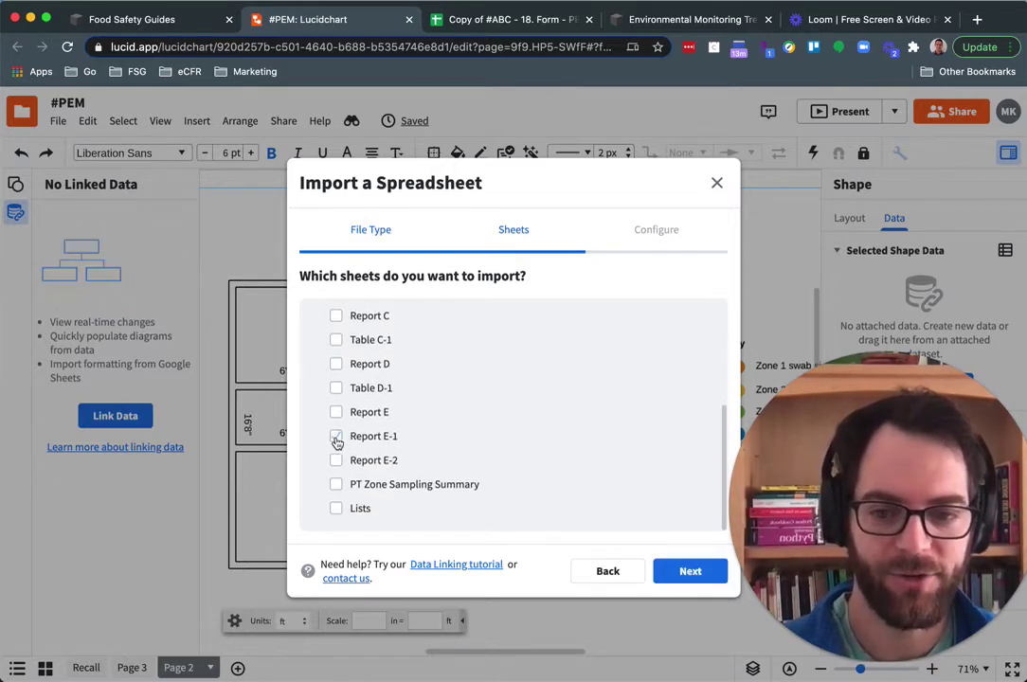
{"action": "left_click", "coordinate": [686, 571]}
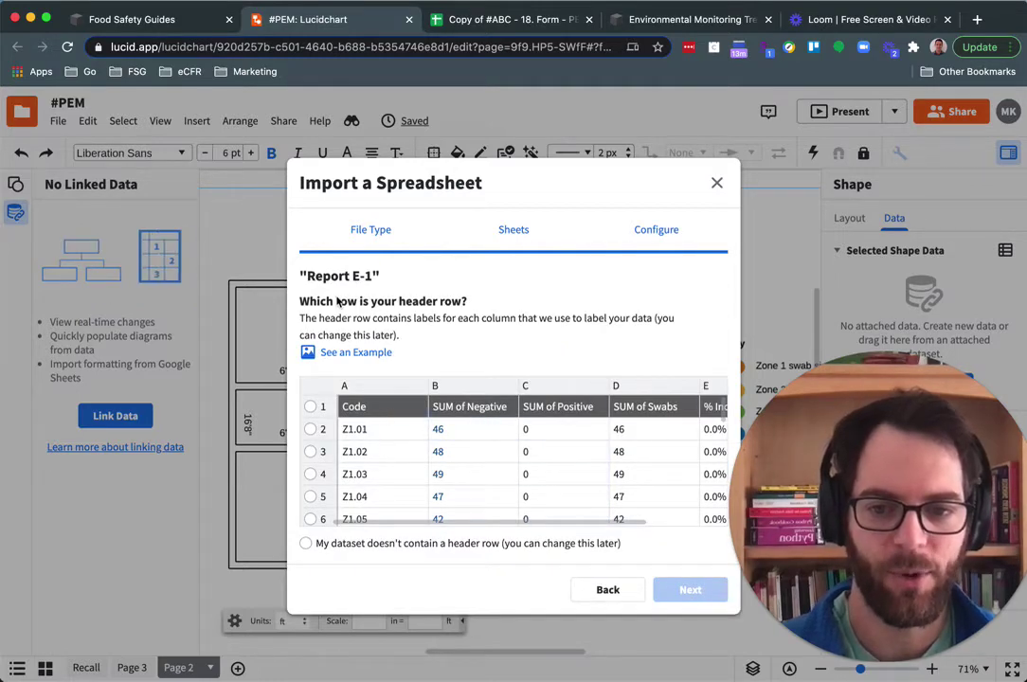
- Set row 1 as the header row and the Code column (A) as the unique key, then finish the import
{"action": "left_click", "coordinate": [311, 407]}
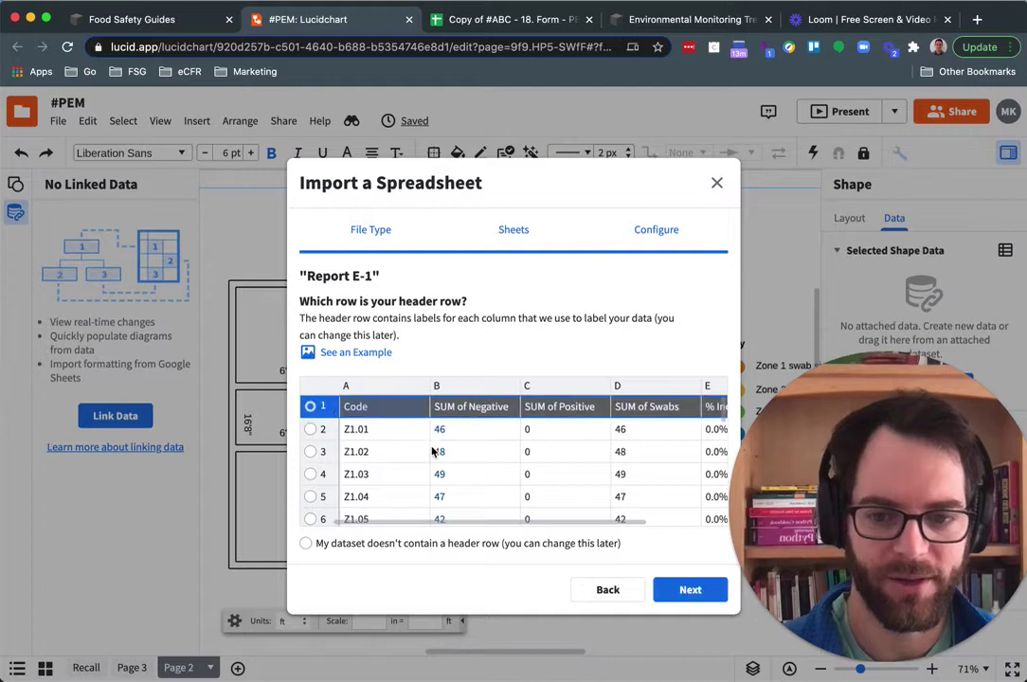
{"action": "left_click", "coordinate": [687, 590]}
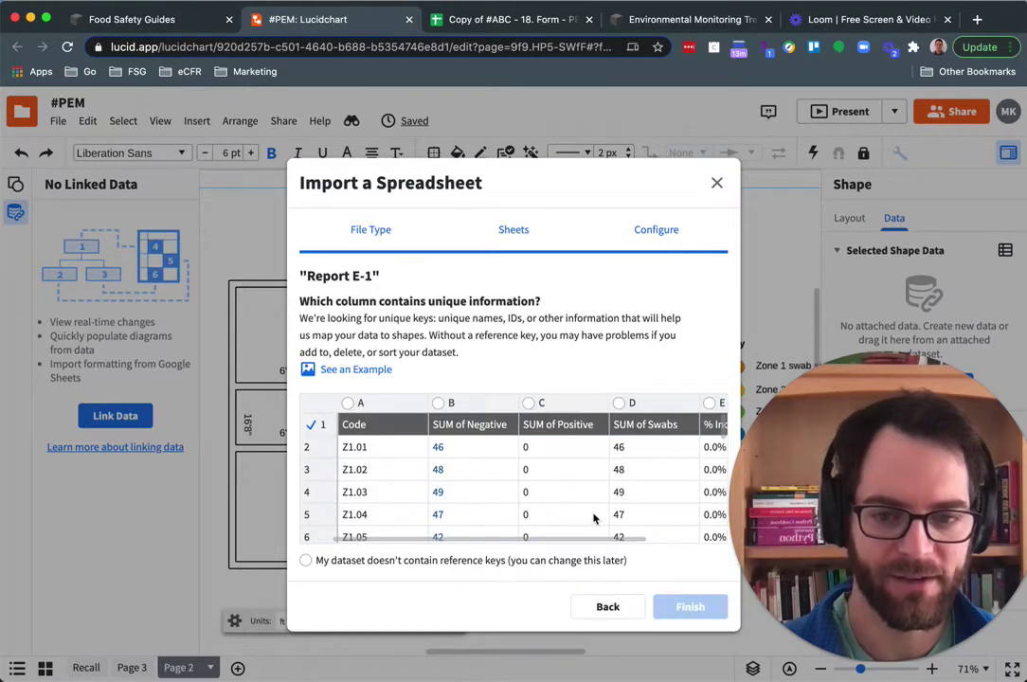
{"action": "left_click", "coordinate": [348, 405]}
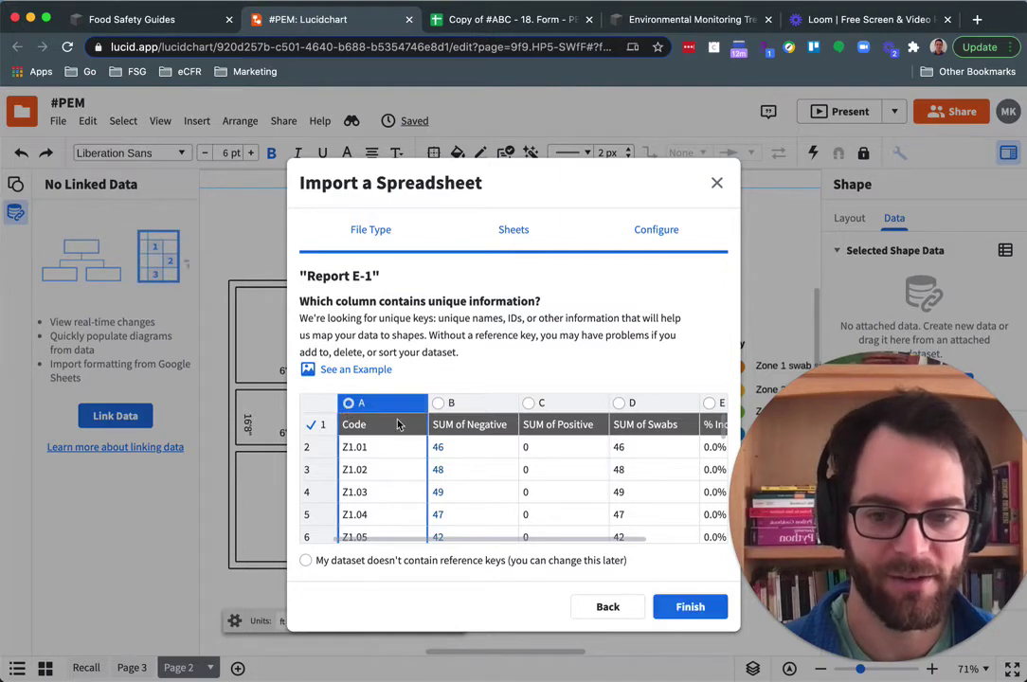
{"action": "left_click", "coordinate": [690, 607]}
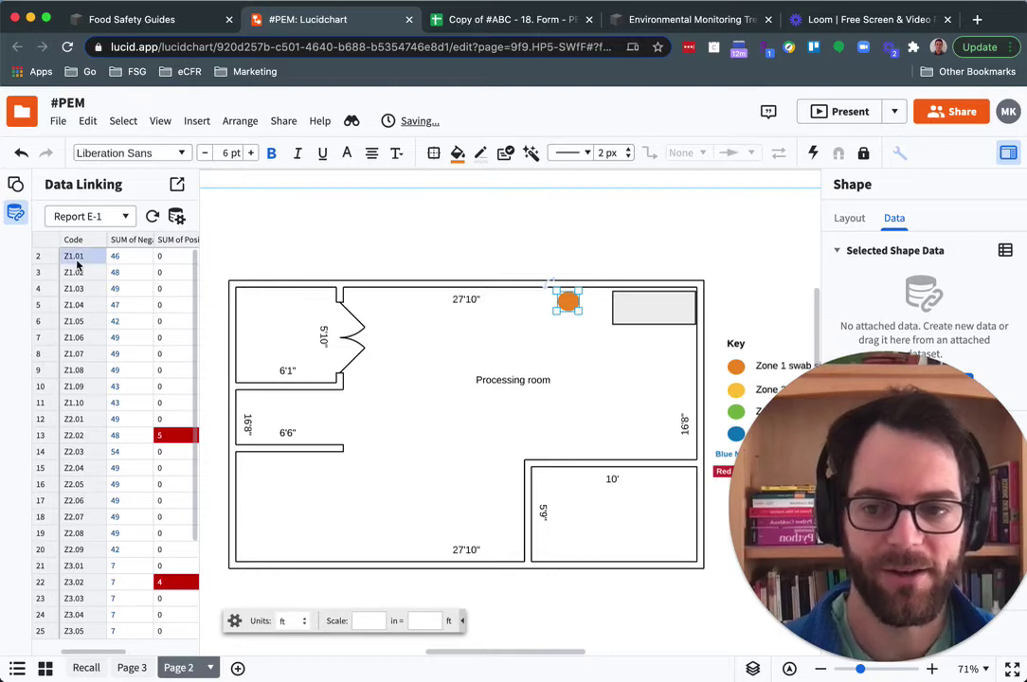
- Review the columns of the imported Report E-1 dataset and its data management options
{"action": "scroll", "coordinate": [78, 265], "scroll_direction": "right", "scroll_amount": 3}
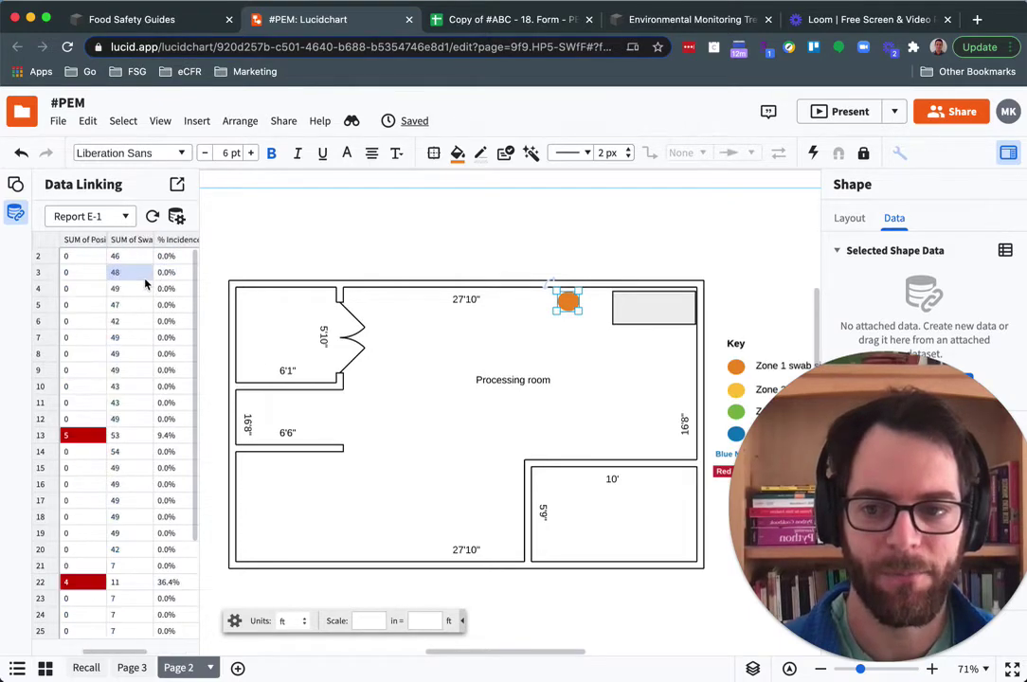
{"action": "scroll", "coordinate": [145, 275], "scroll_direction": "left", "scroll_amount": 3}
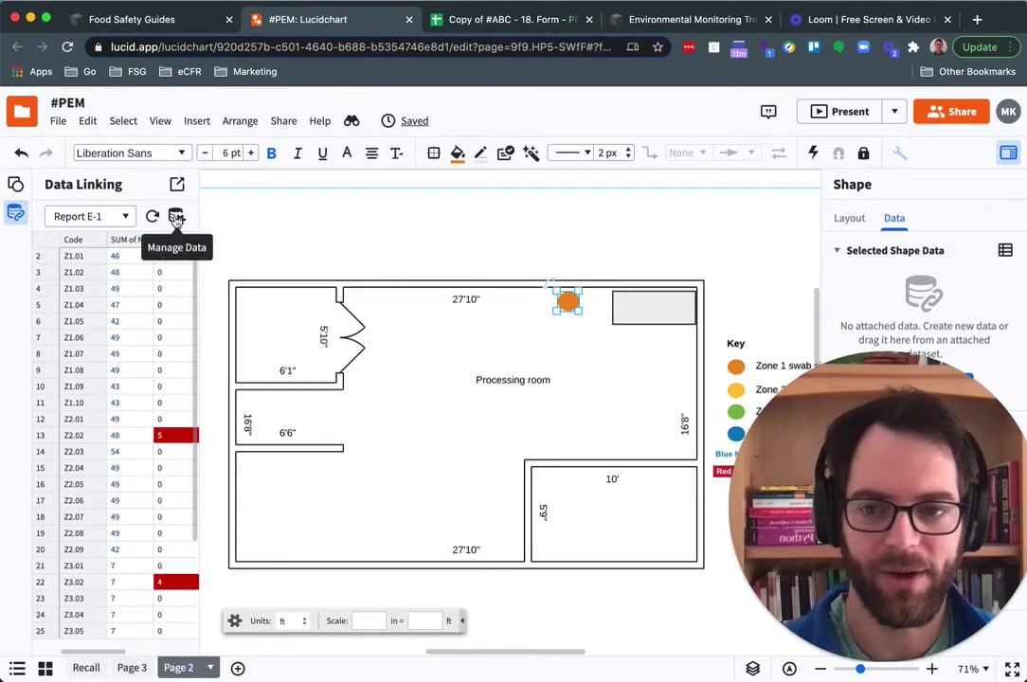
{"action": "left_click", "coordinate": [177, 218]}
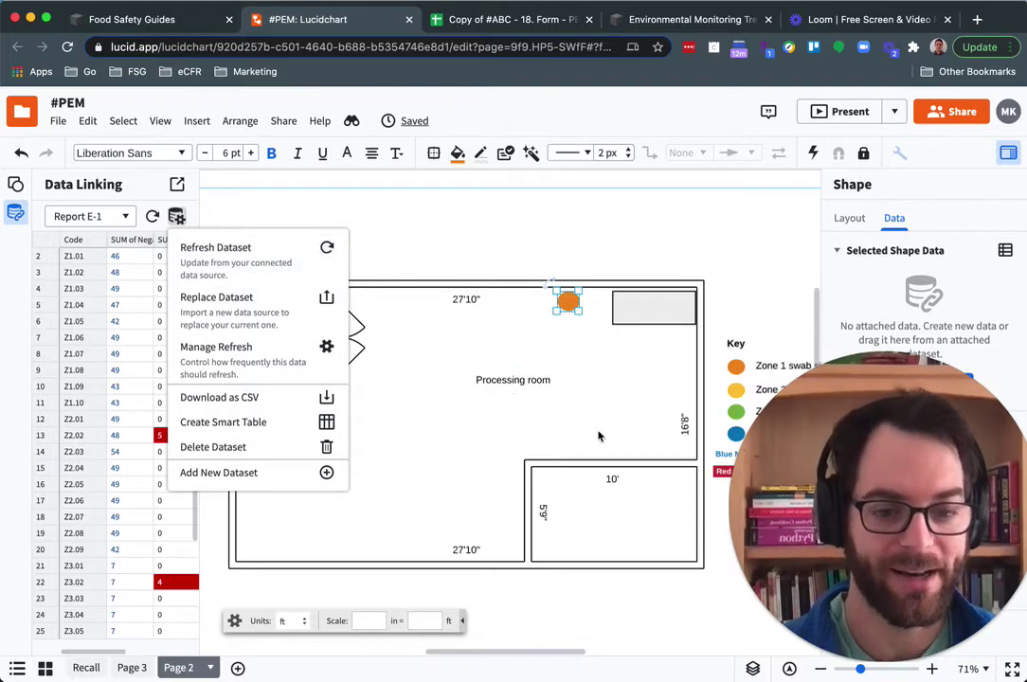
{"action": "left_click", "coordinate": [158, 224]}
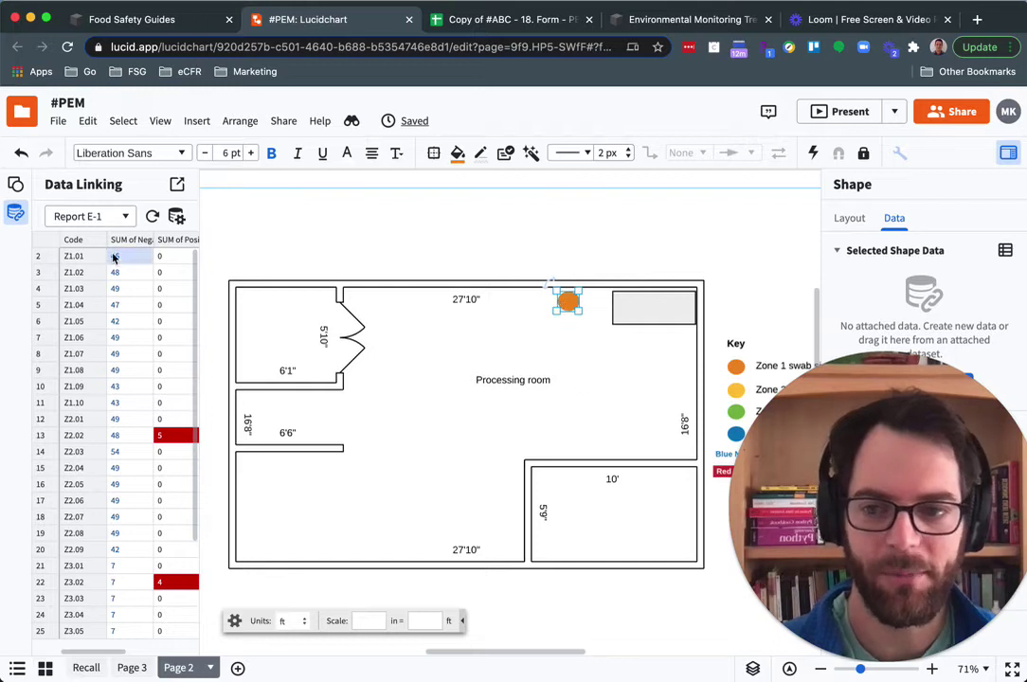
- Link the Z1.01 cell of the Code column to the orange marker and show the code as its label
{"action": "left_click", "coordinate": [71, 257]}
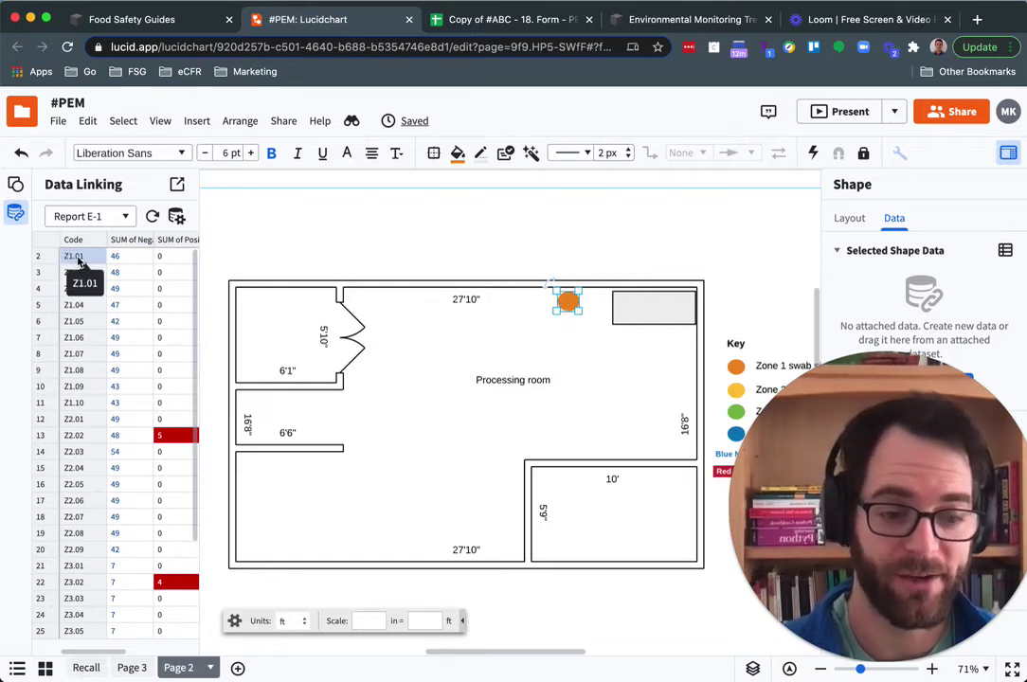
{"action": "left_click_drag", "start_coordinate": [79, 262], "coordinate": [572, 308]}
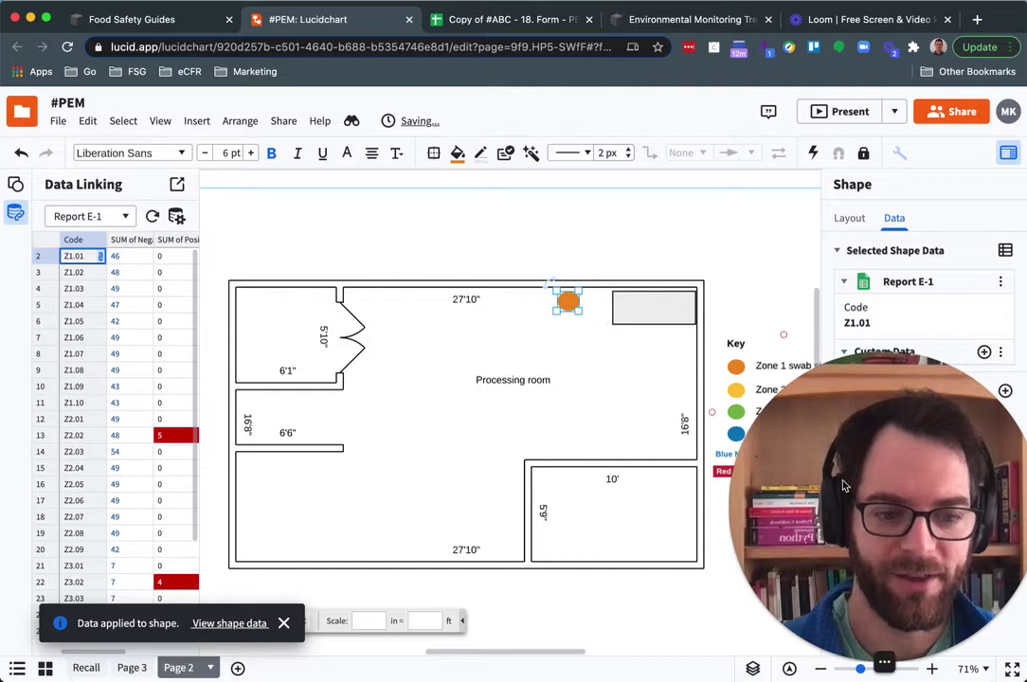
{"action": "left_click", "coordinate": [857, 666]}
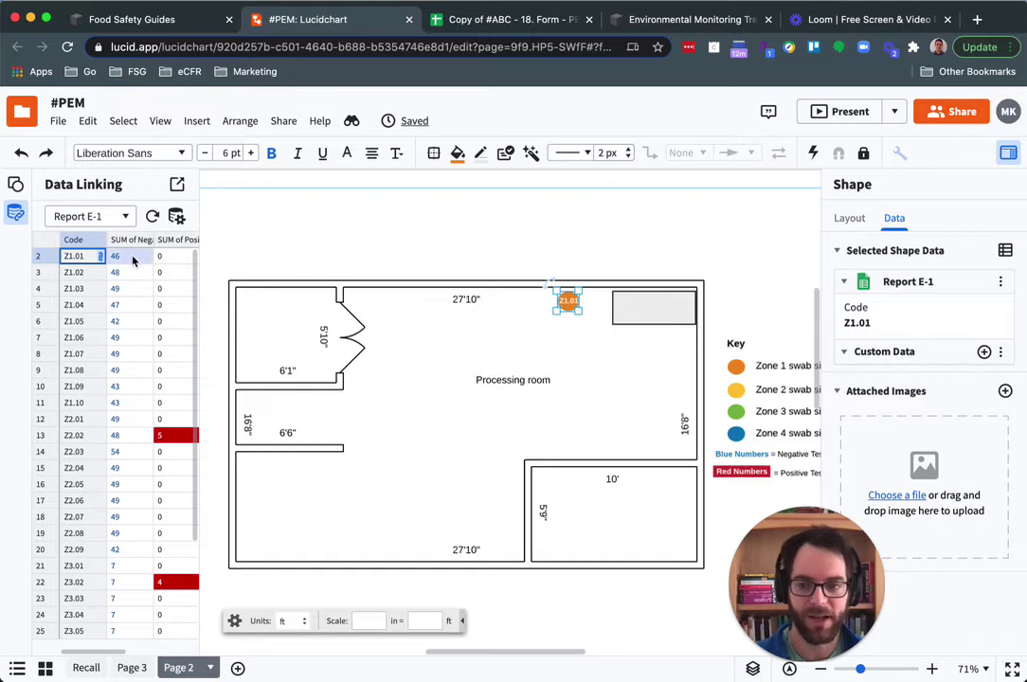
- Add a text box directly beneath the Z1.01 marker and shrink it to about the marker's width and a single line's height
{"action": "scroll", "coordinate": [172, 263], "scroll_direction": "right", "scroll_amount": 3}
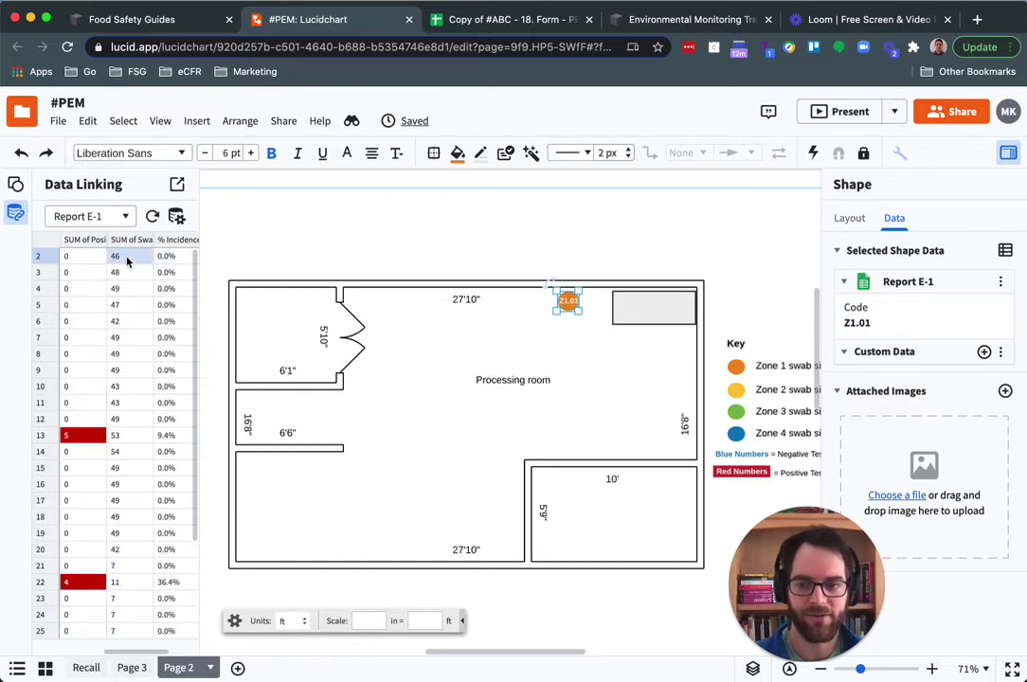
{"action": "scroll", "coordinate": [166, 261], "scroll_direction": "left", "scroll_amount": 3}
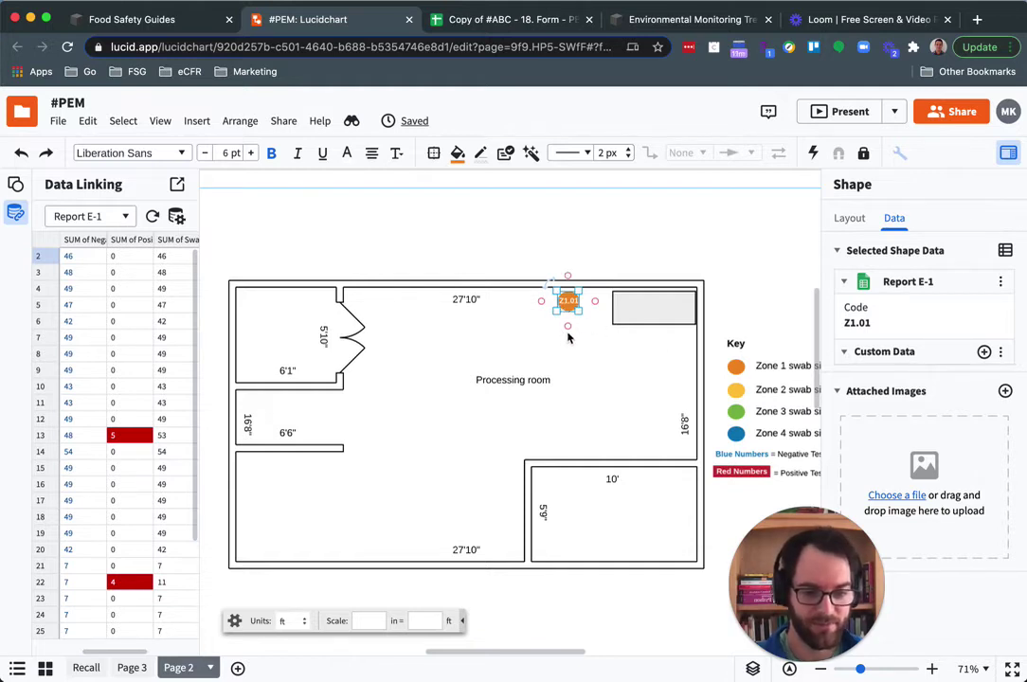
{"action": "left_click", "coordinate": [17, 186]}
{"action": "scroll", "coordinate": [55, 237], "scroll_direction": "up", "scroll_amount": 10}
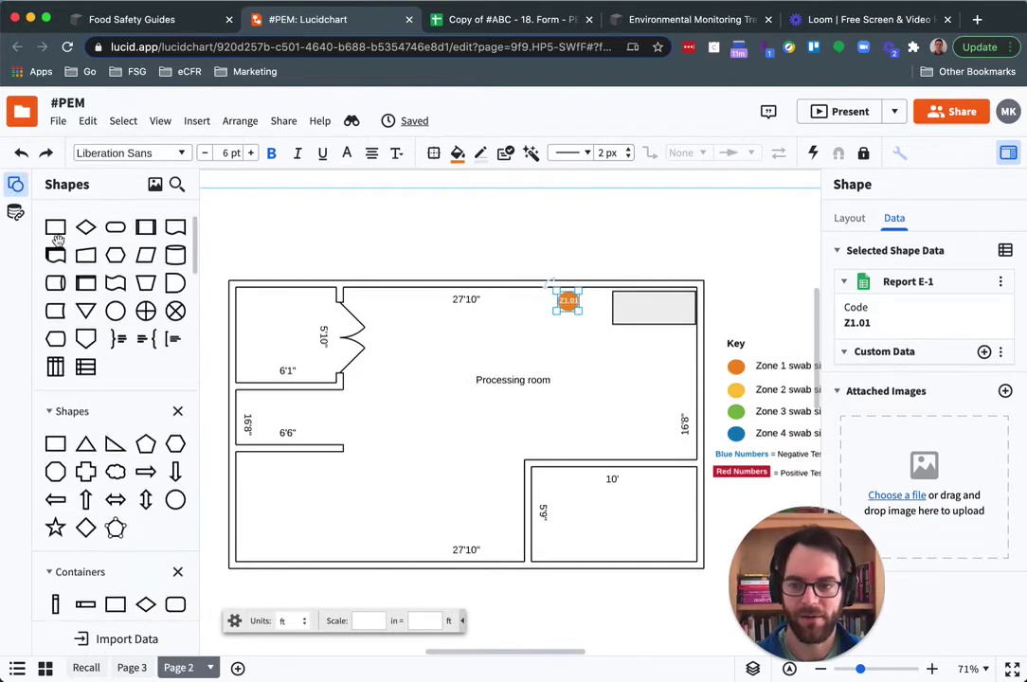
{"action": "left_click_drag", "start_coordinate": [55, 252], "coordinate": [569, 327]}
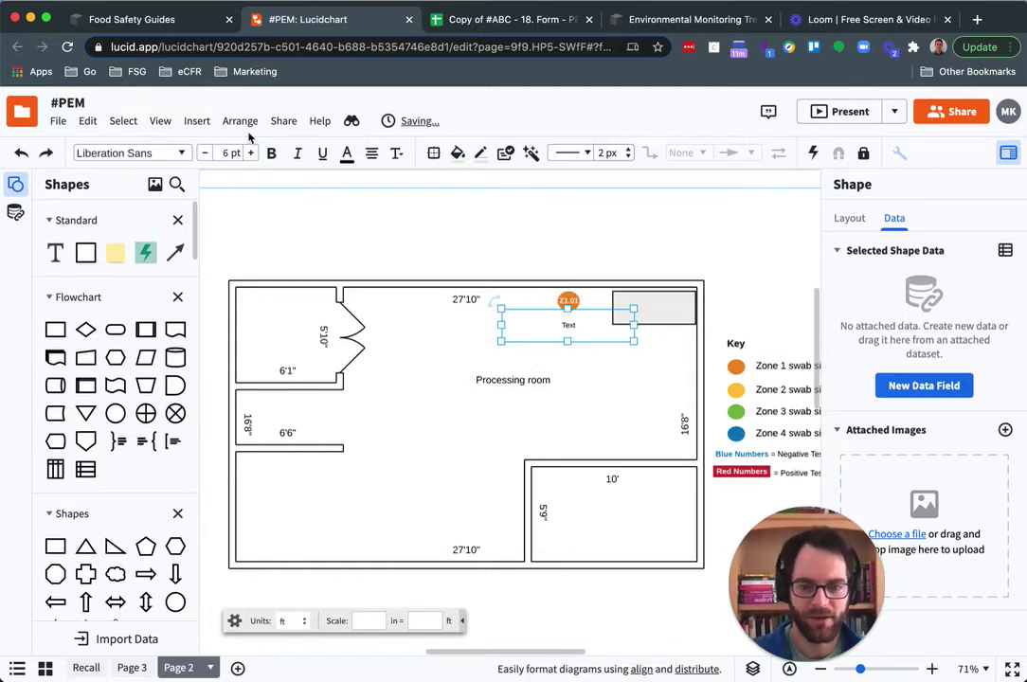
{"action": "scroll", "coordinate": [559, 301], "scroll_direction": "up", "scroll_amount": 5}
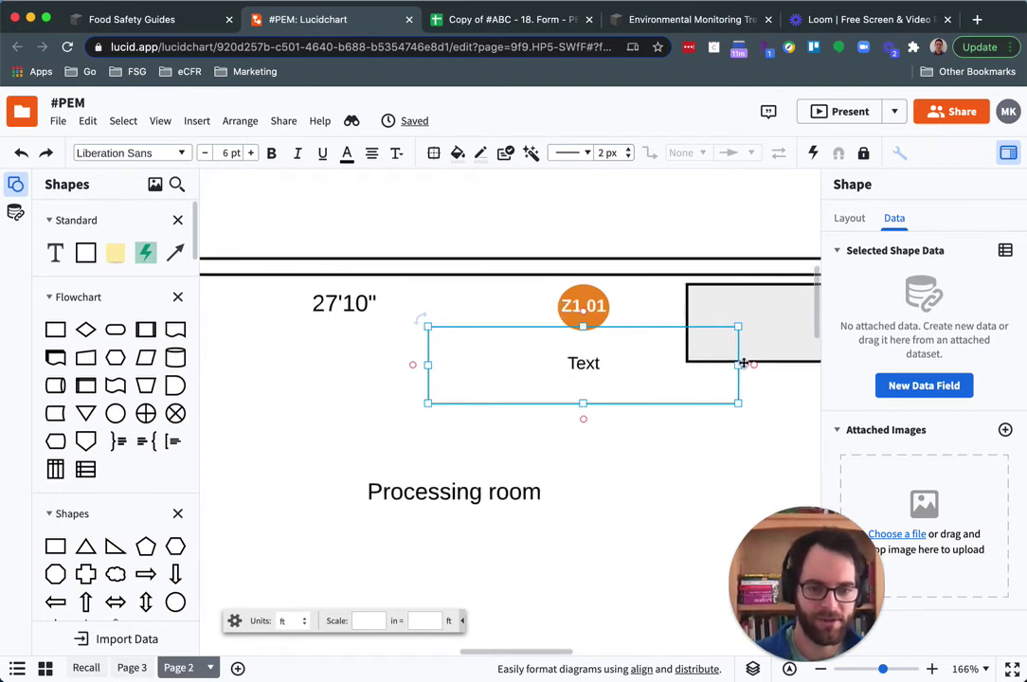
{"action": "left_click_drag", "start_coordinate": [740, 365], "coordinate": [480, 365]}
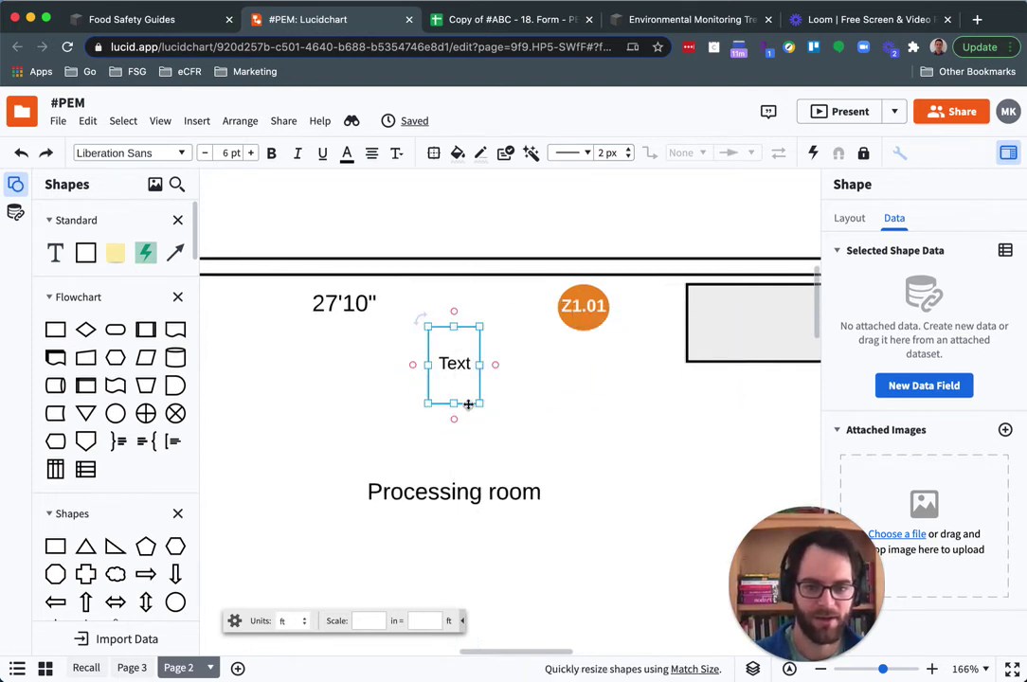
{"action": "left_click_drag", "start_coordinate": [454, 405], "coordinate": [581, 353]}
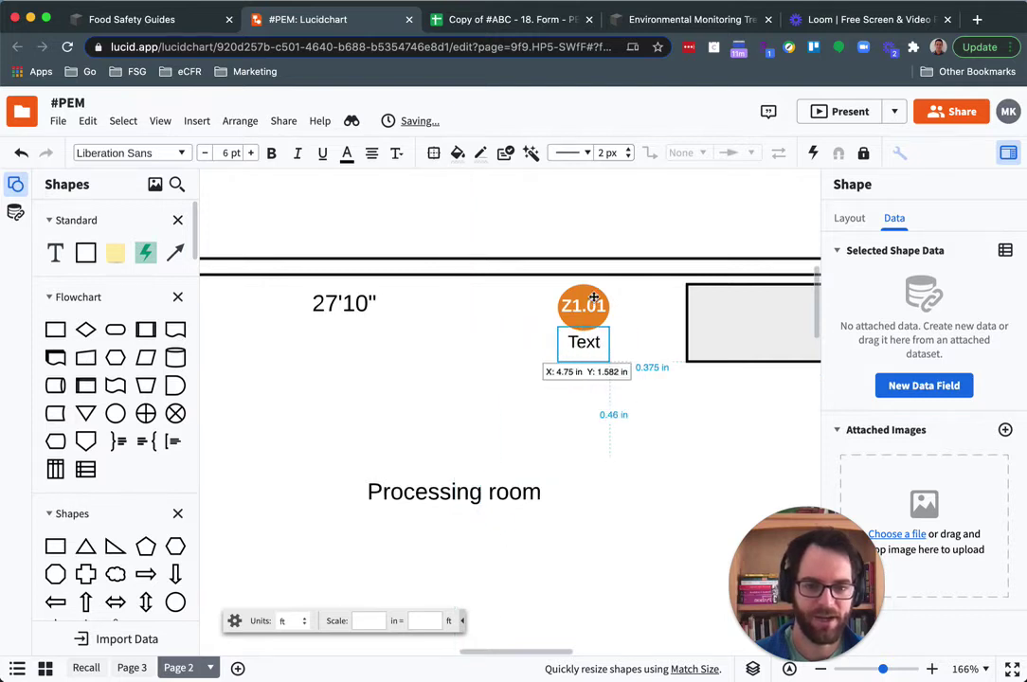
{"action": "left_click_drag", "start_coordinate": [593, 299], "coordinate": [583, 304]}
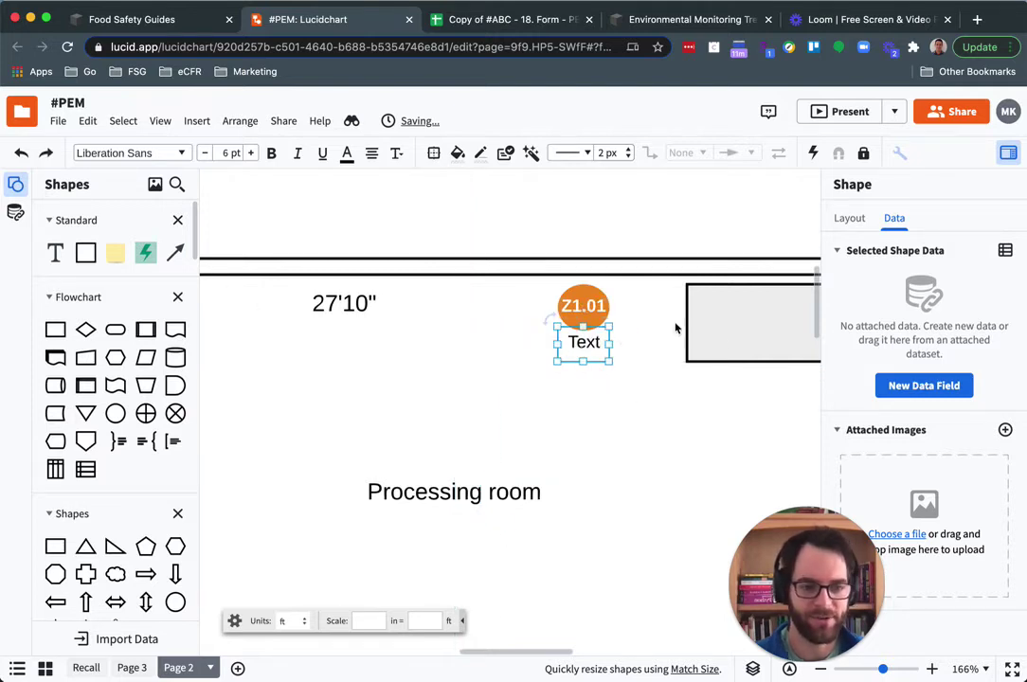
- Link Z1.01's SUM of Negative value to the text box and display it in place of the placeholder text
{"action": "left_click", "coordinate": [16, 212]}
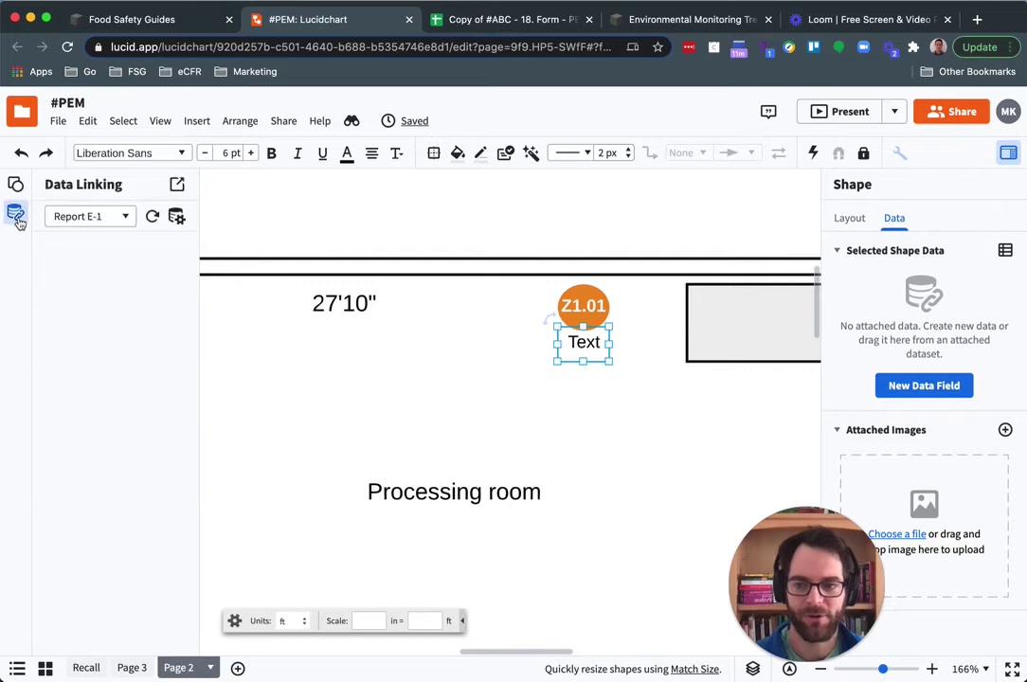
{"action": "left_click_drag", "start_coordinate": [117, 260], "coordinate": [595, 357]}
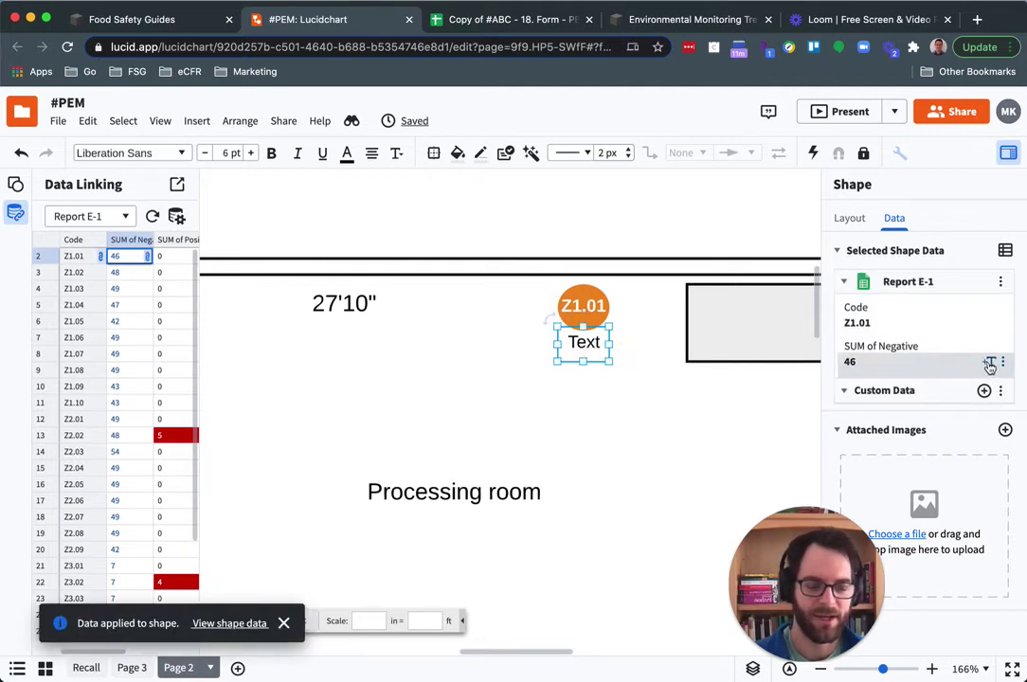
{"action": "left_click", "coordinate": [989, 366]}
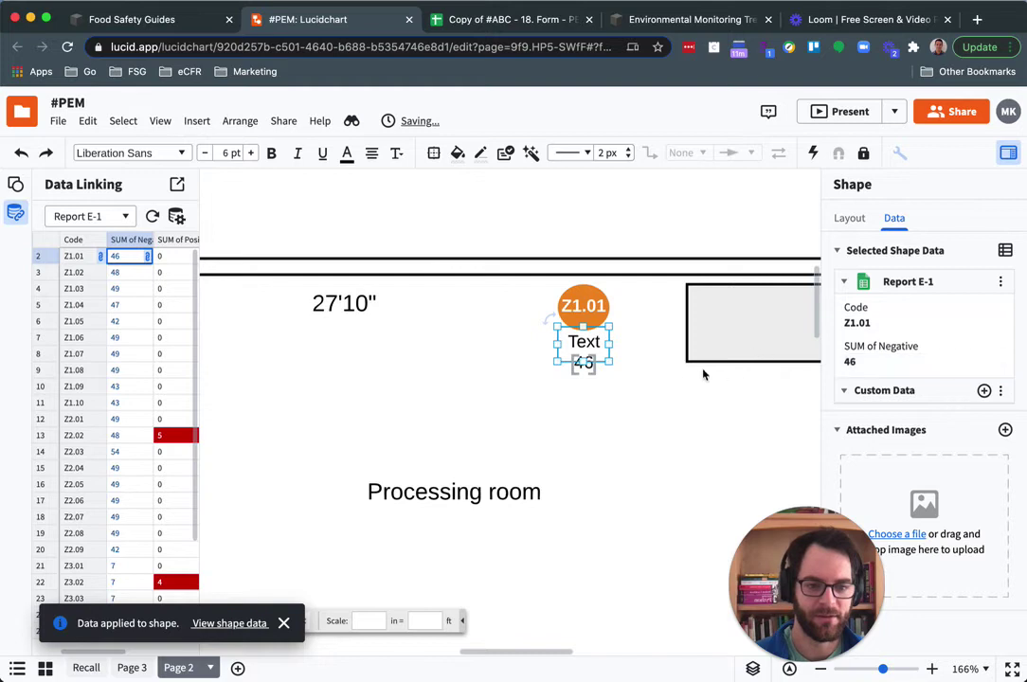
{"action": "double_click", "coordinate": [588, 344]}
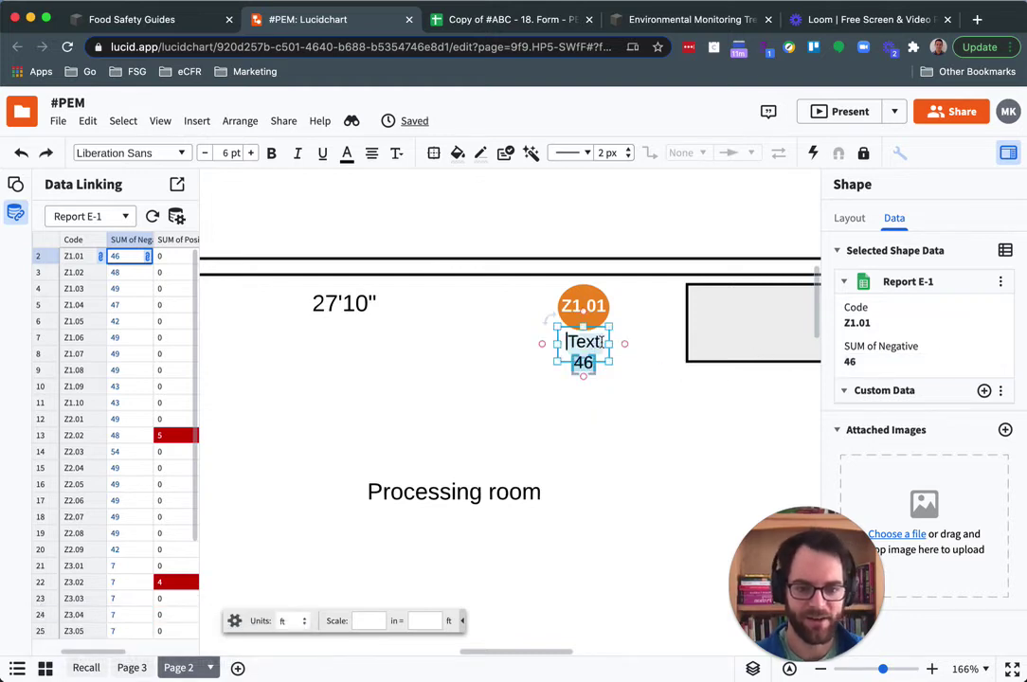
{"action": "left_click", "coordinate": [570, 341]}
{"action": "key", "text": "BackSpace"}
{"action": "key", "text": "BackSpace"}
{"action": "key", "text": "BackSpace"}
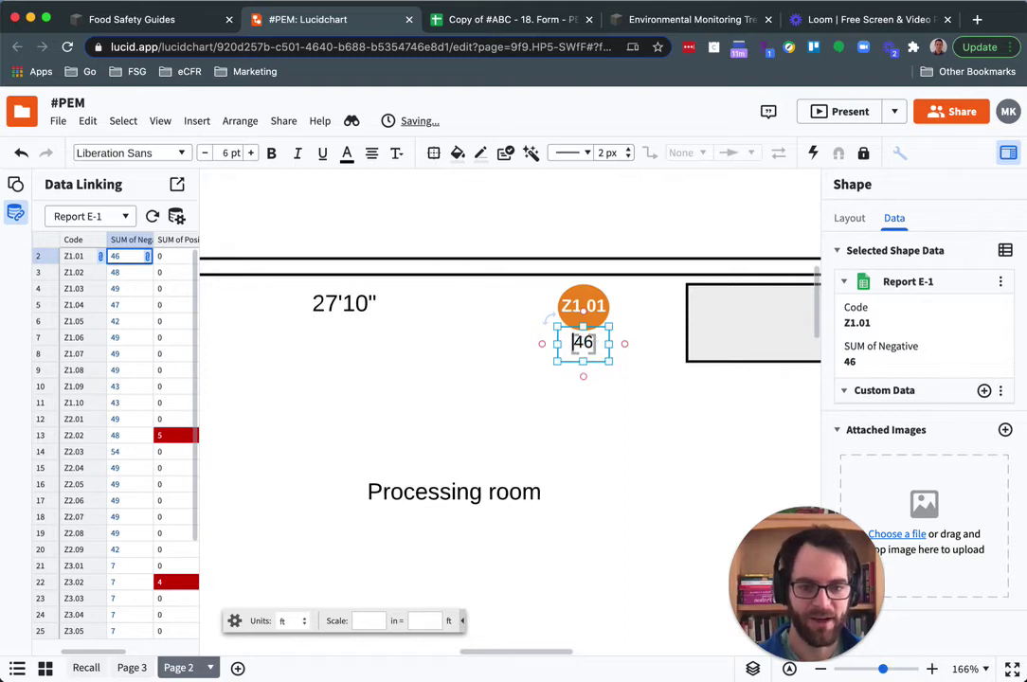
{"action": "left_click", "coordinate": [589, 394]}
- Colour the linked negative-count text below the Z1.01 marker blue
{"action": "left_click", "coordinate": [584, 343]}
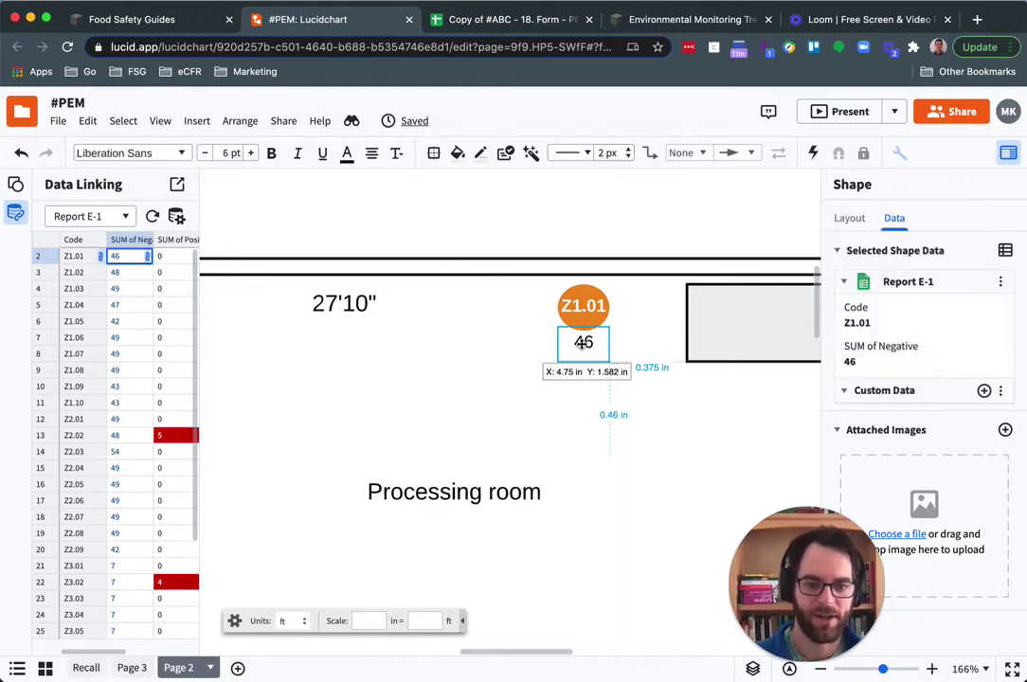
{"action": "left_click", "coordinate": [346, 154]}
{"action": "left_click", "coordinate": [286, 187]}
{"action": "left_click", "coordinate": [436, 354]}
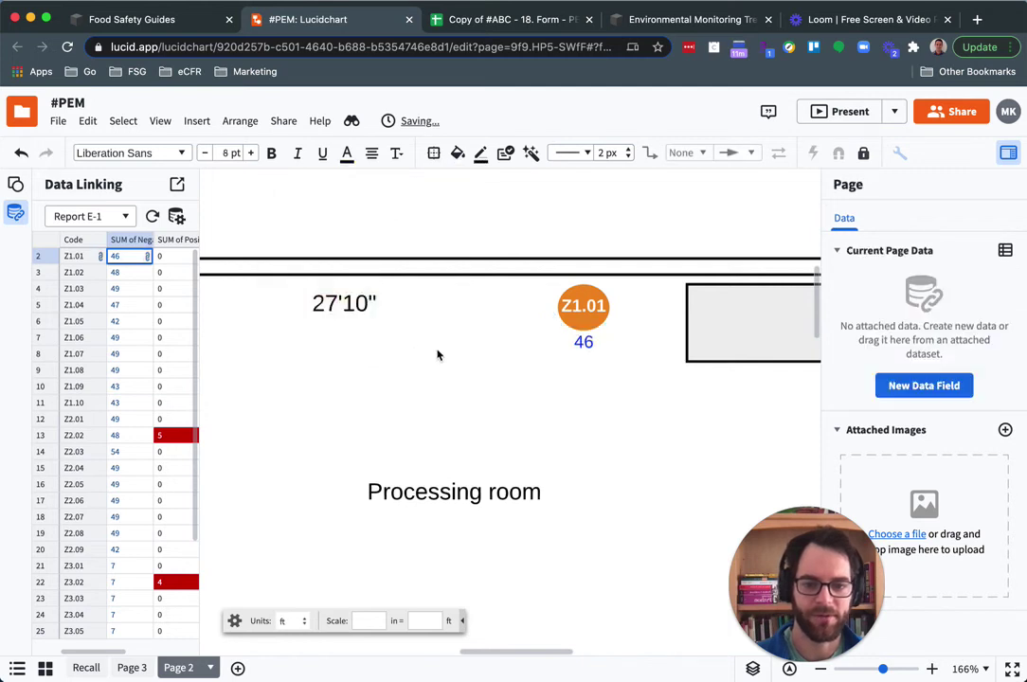
- Duplicate the blue negative-count text box, place the copy directly beneath it and clear the copy's text
{"action": "left_click", "coordinate": [578, 346]}
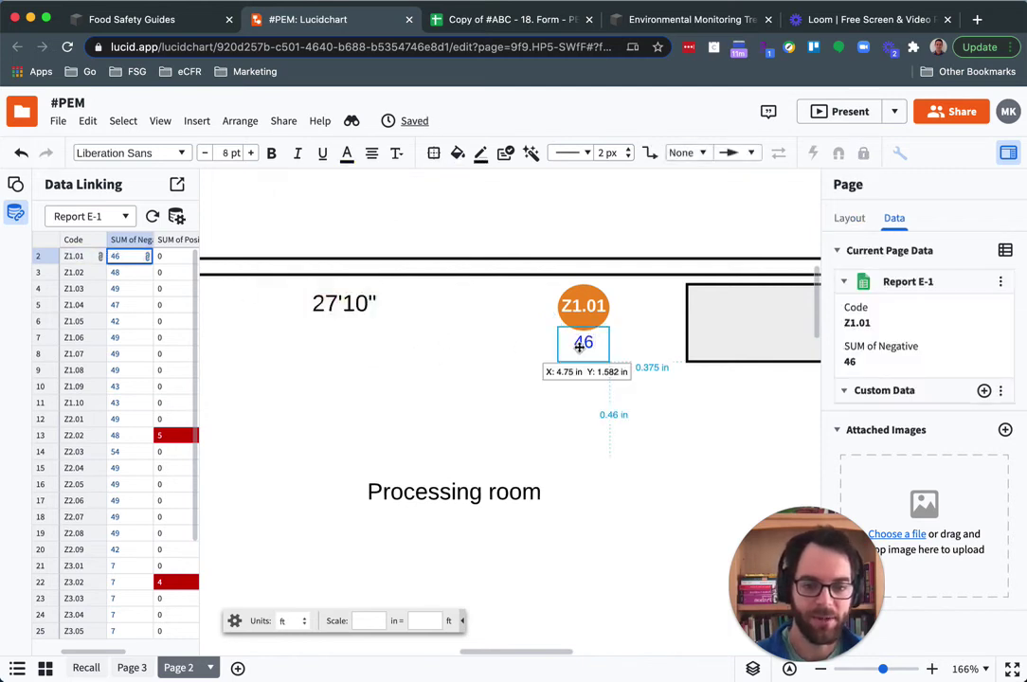
{"action": "key", "text": "ctrl+d"}
{"action": "left_click_drag", "start_coordinate": [603, 351], "coordinate": [582, 368]}
{"action": "double_click", "coordinate": [582, 370]}
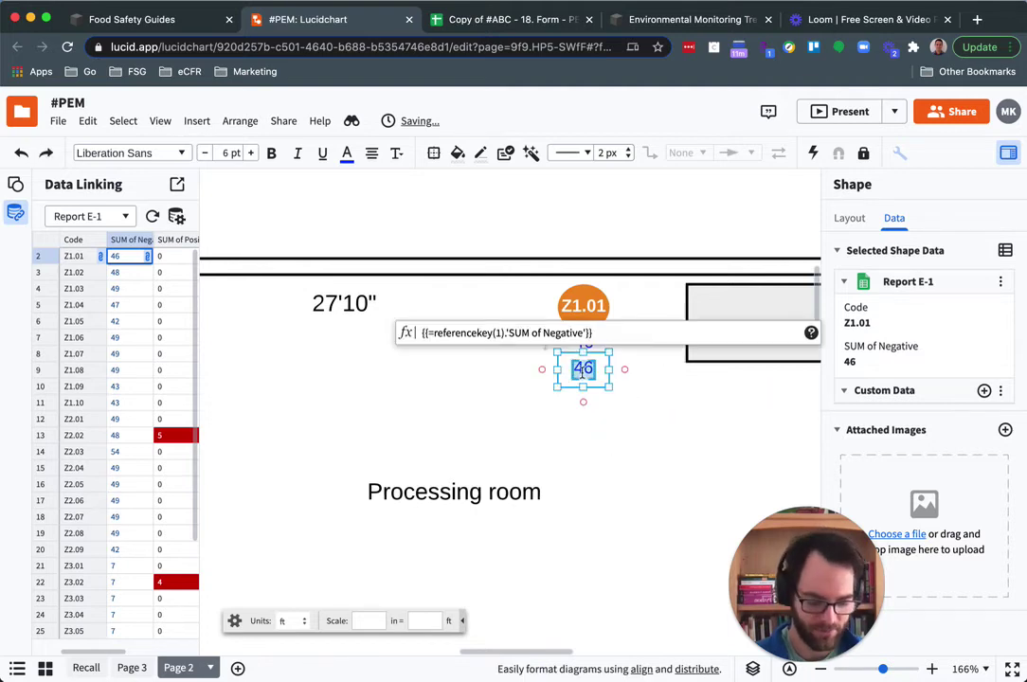
{"action": "key", "text": "BackSpace"}
{"action": "left_click", "coordinate": [401, 365]}
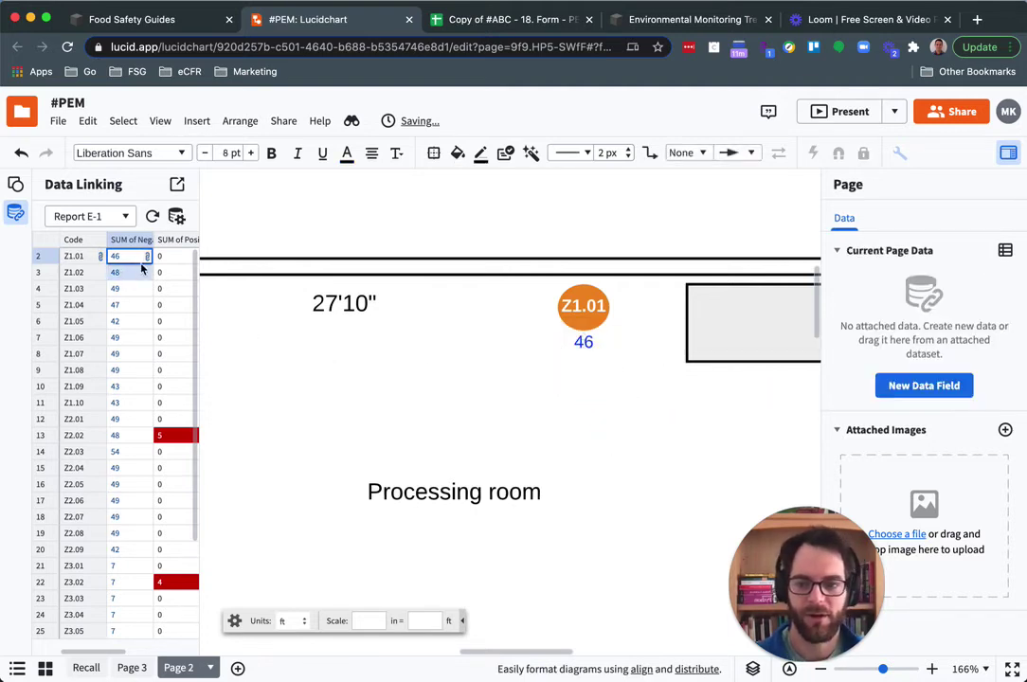
- Link Z1.01's SUM of Positive value to the empty text box and display it in dark red
{"action": "left_click", "coordinate": [176, 258]}
{"action": "left_click_drag", "start_coordinate": [175, 265], "coordinate": [579, 371]}
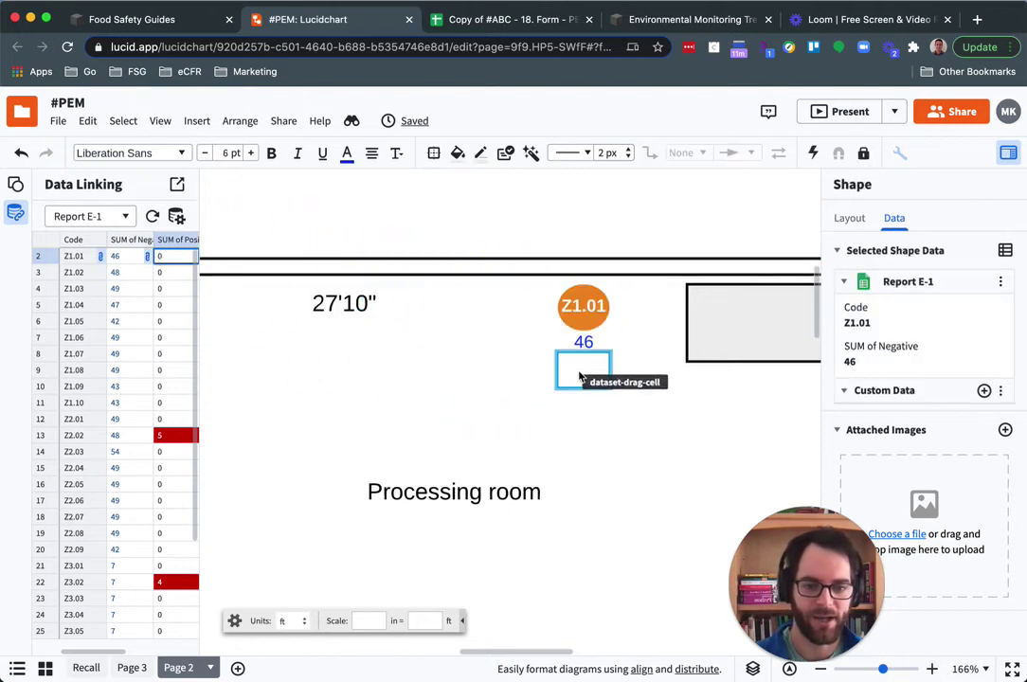
{"action": "left_click", "coordinate": [348, 152]}
{"action": "left_click", "coordinate": [350, 203]}
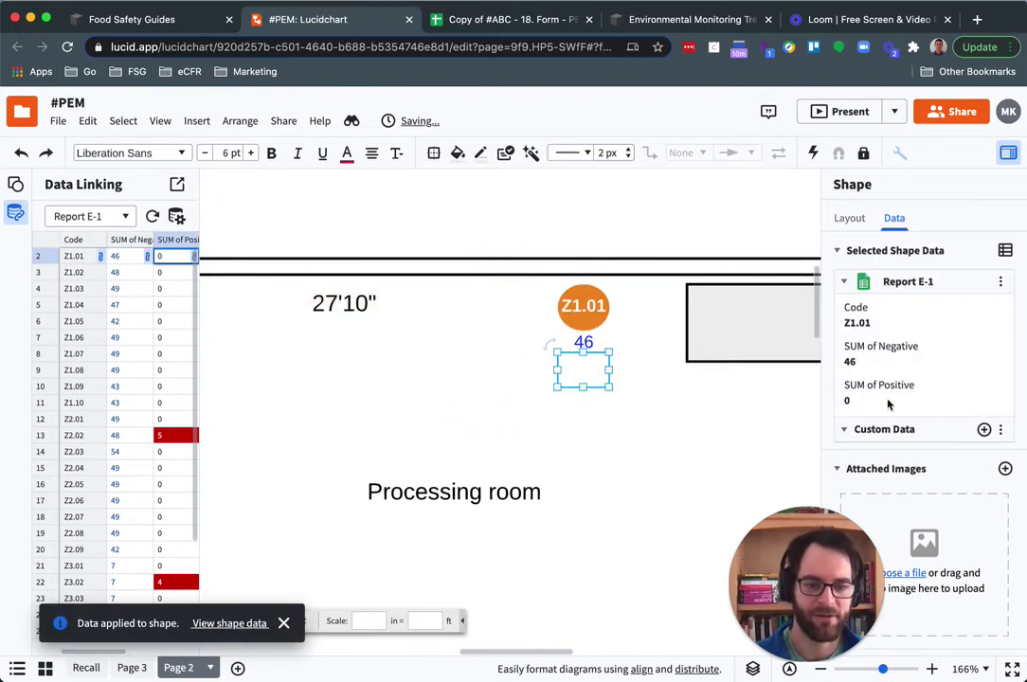
{"action": "left_click", "coordinate": [705, 406]}
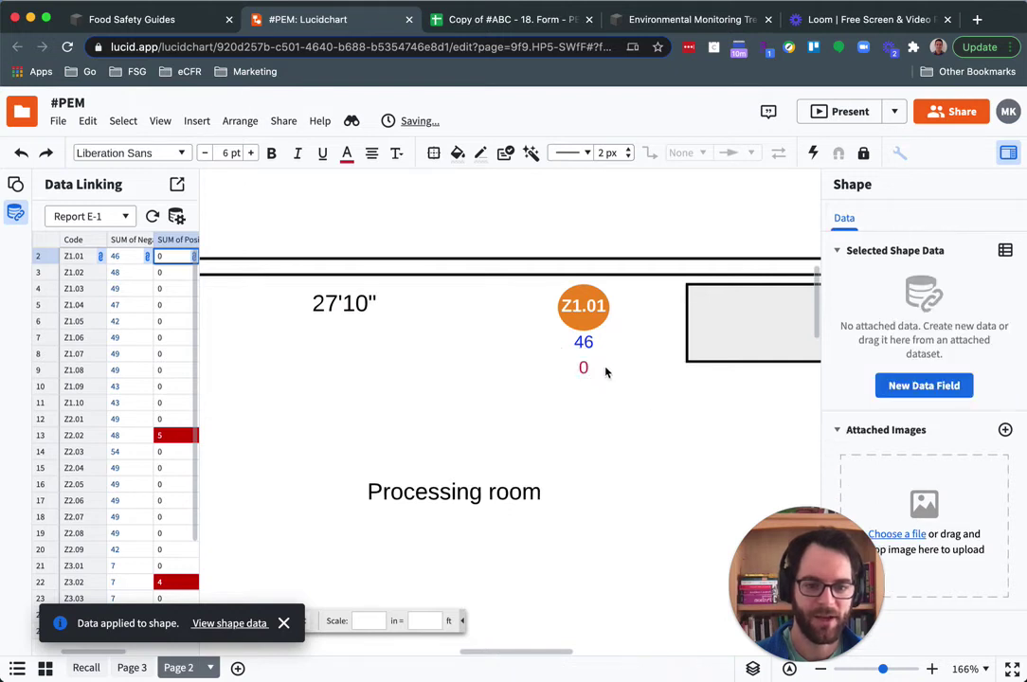
- Attach the Desktop image "Screen Shot 2021-02-05 at 9.34.57 AM.png" to the Z1.01 marker and preview it from the map
{"action": "scroll", "coordinate": [633, 372], "scroll_direction": "down", "scroll_amount": 5}
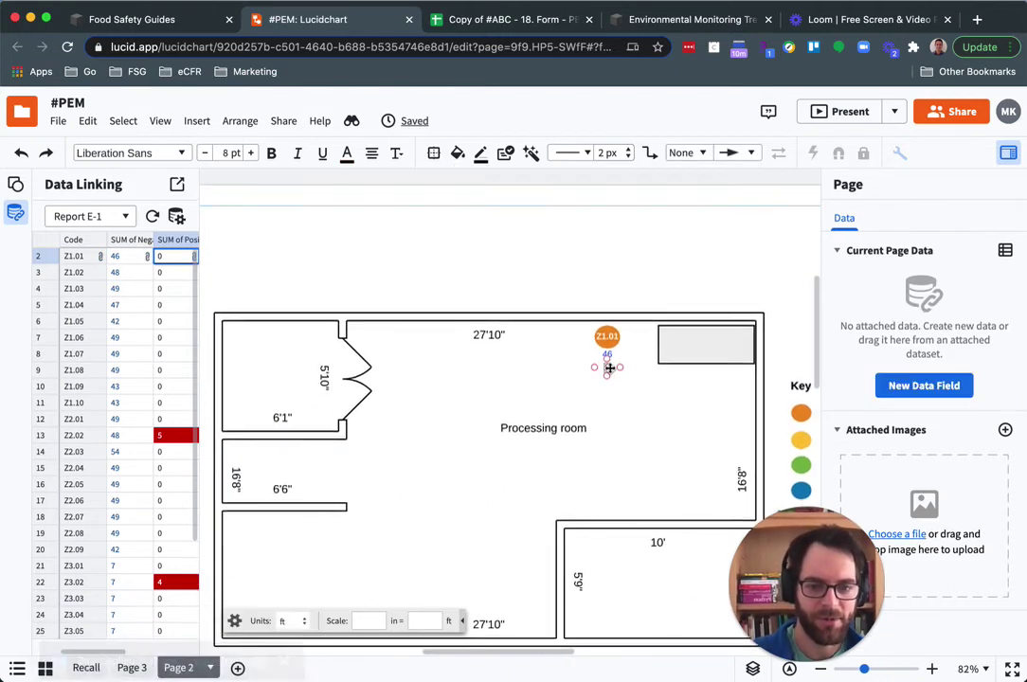
{"action": "scroll", "coordinate": [571, 312], "scroll_direction": "down", "scroll_amount": 1}
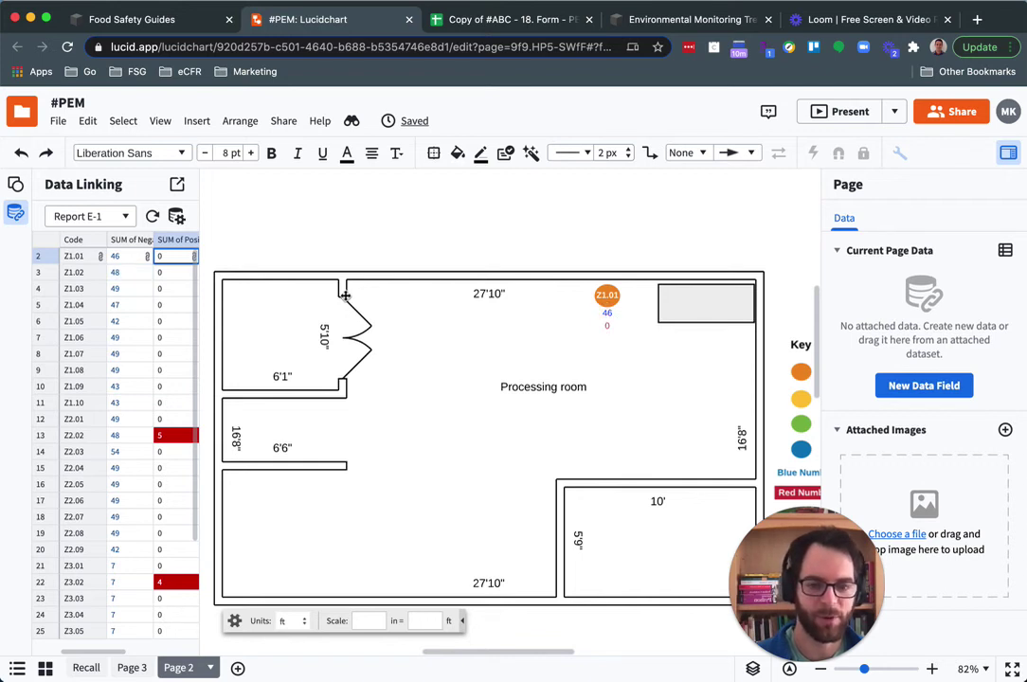
{"action": "left_click", "coordinate": [607, 299]}
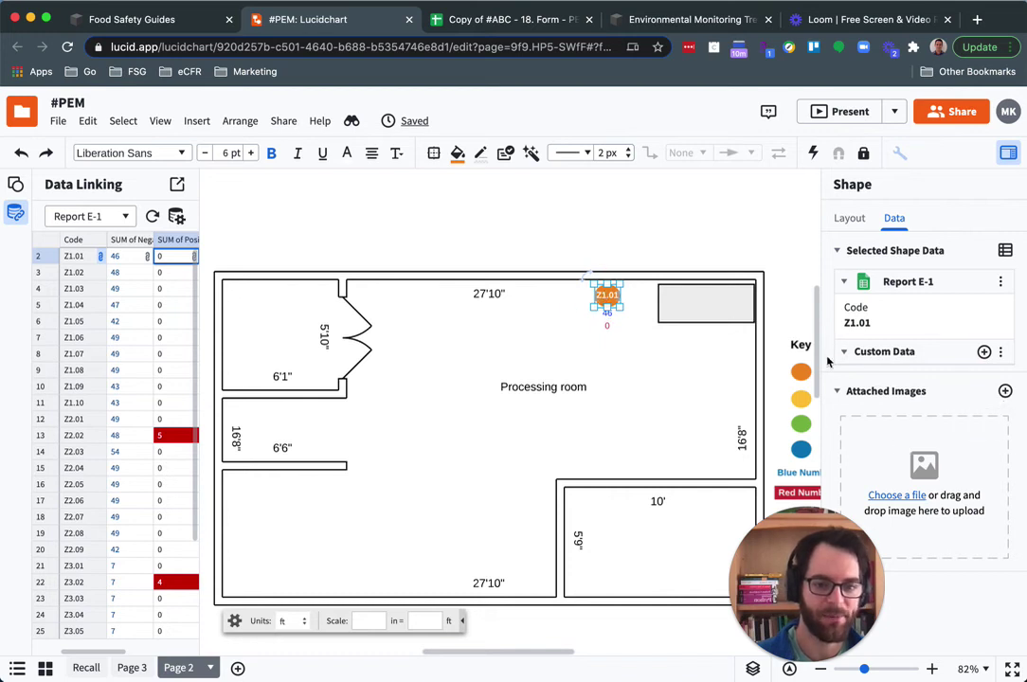
{"action": "left_click", "coordinate": [1005, 391]}
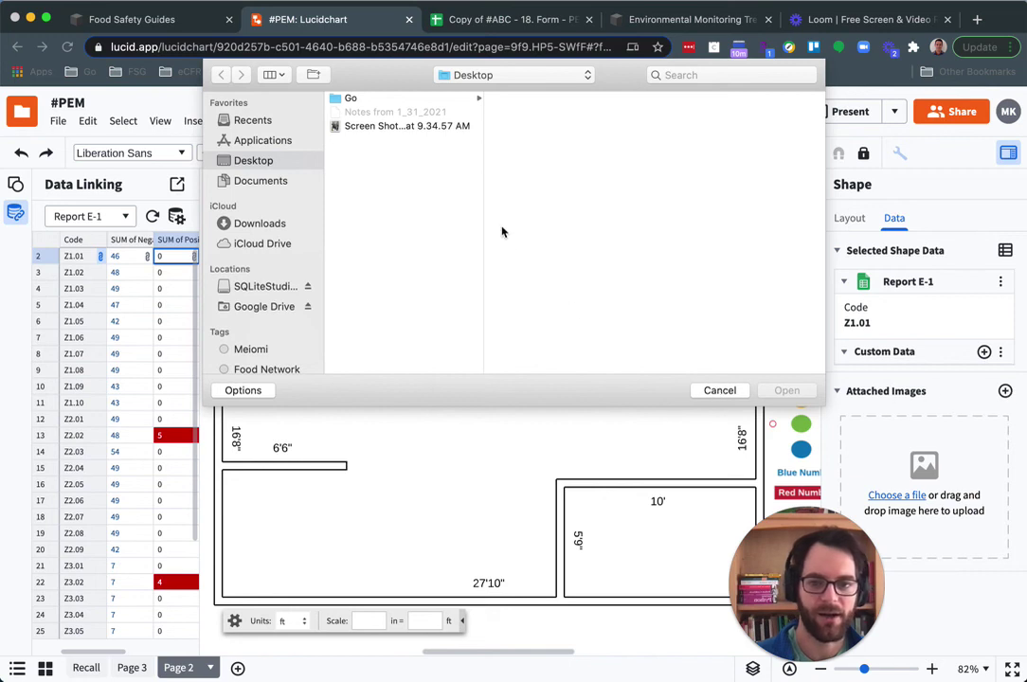
{"action": "double_click", "coordinate": [398, 126]}
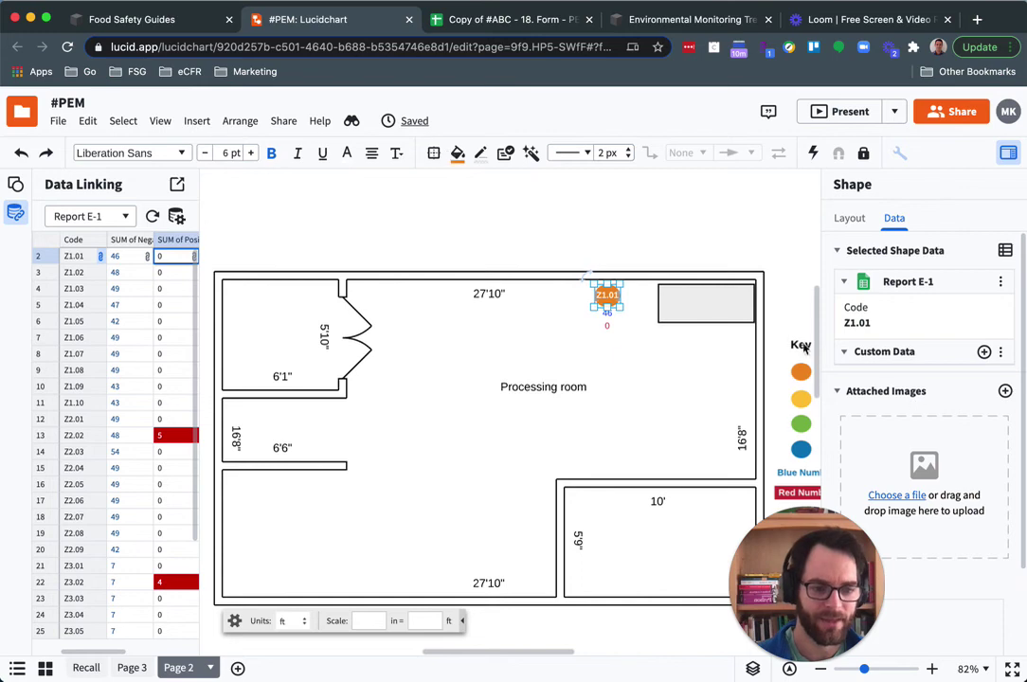
{"action": "scroll", "coordinate": [949, 465], "scroll_direction": "down", "scroll_amount": 2}
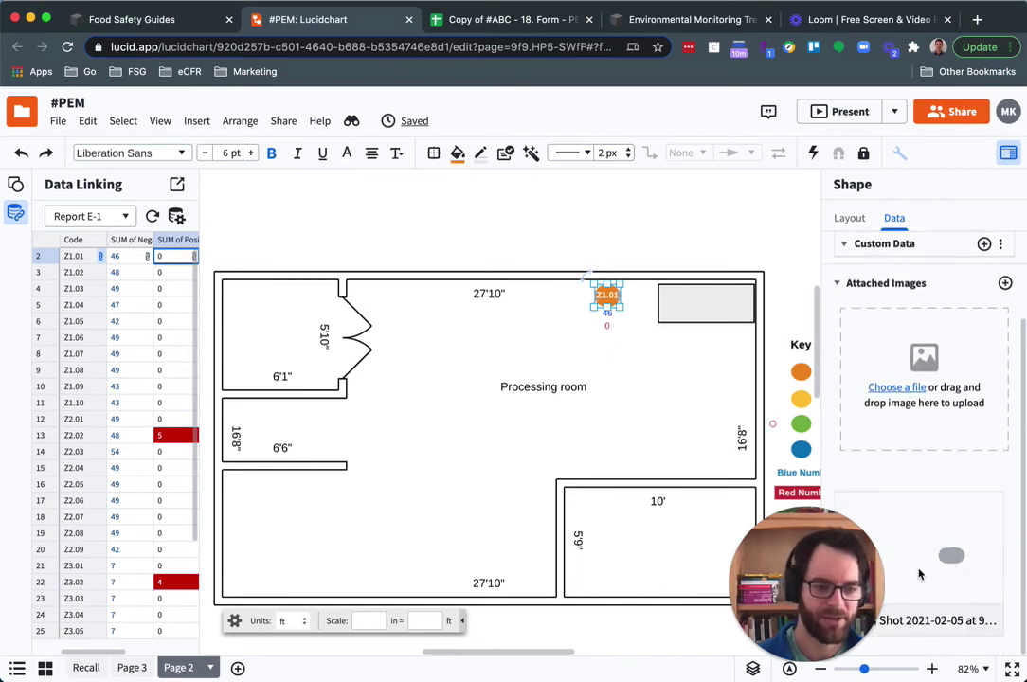
{"action": "left_click_drag", "start_coordinate": [806, 596], "coordinate": [751, 166]}
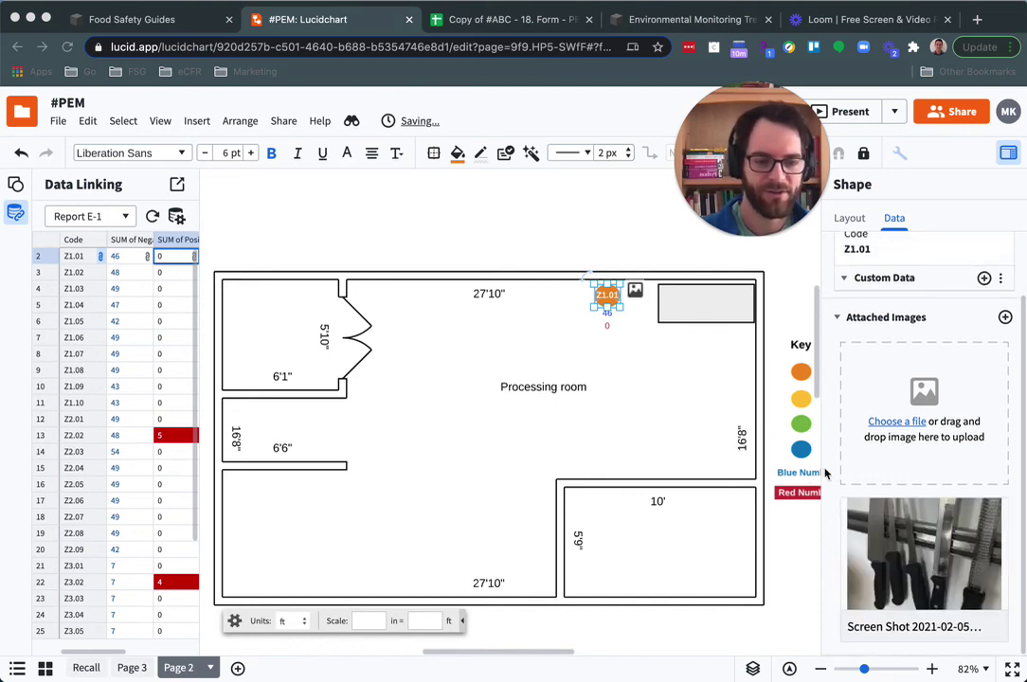
{"action": "left_click", "coordinate": [635, 295]}
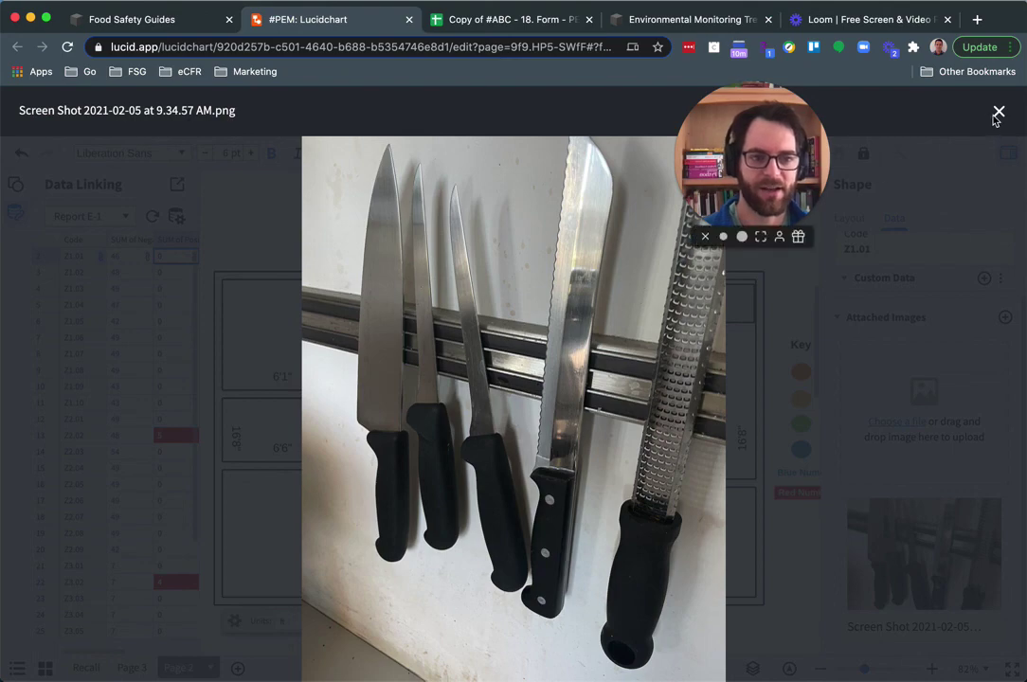
{"action": "left_click", "coordinate": [997, 111]}
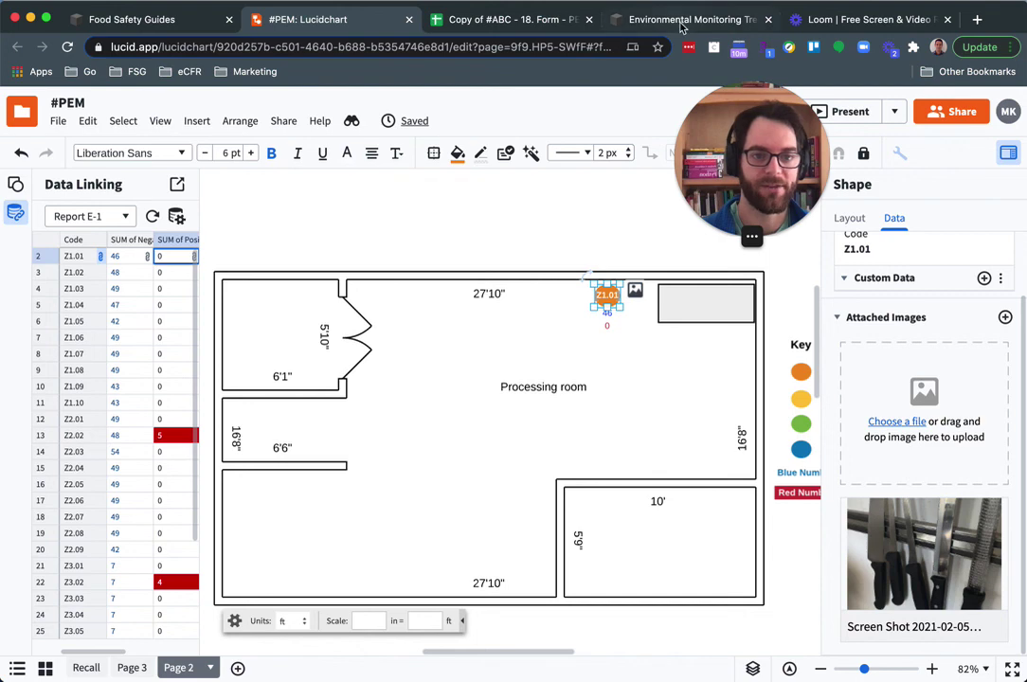
- Switch to the Environmental Monitoring Trending and Reporting article and examine its completed swab-site map
{"action": "left_click", "coordinate": [735, 8]}
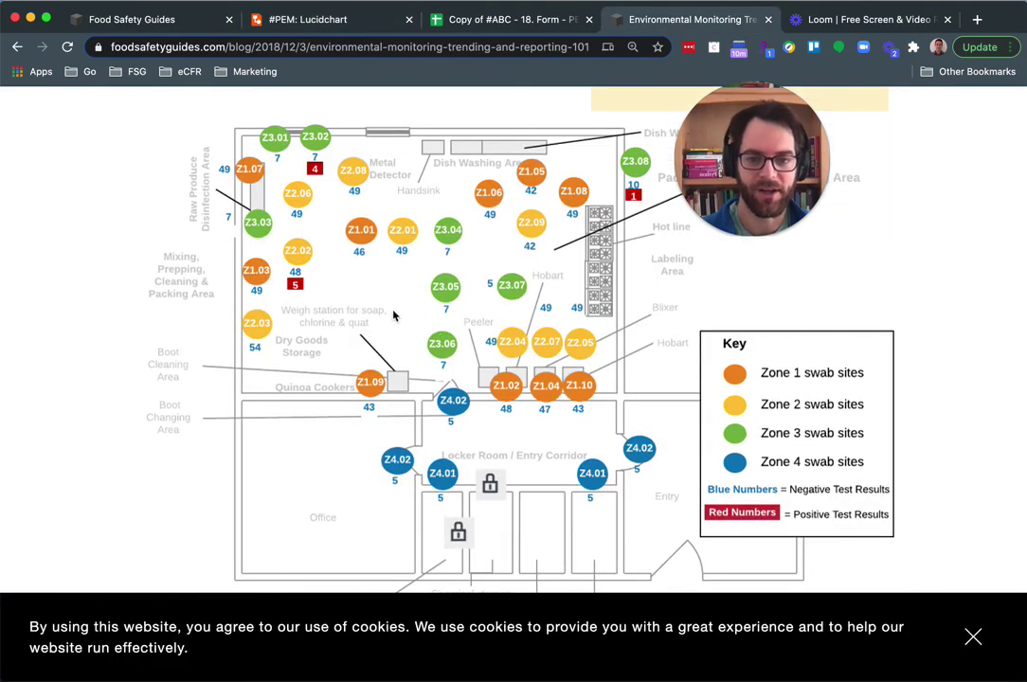
{"action": "scroll", "coordinate": [397, 313], "scroll_direction": "up", "scroll_amount": 1}
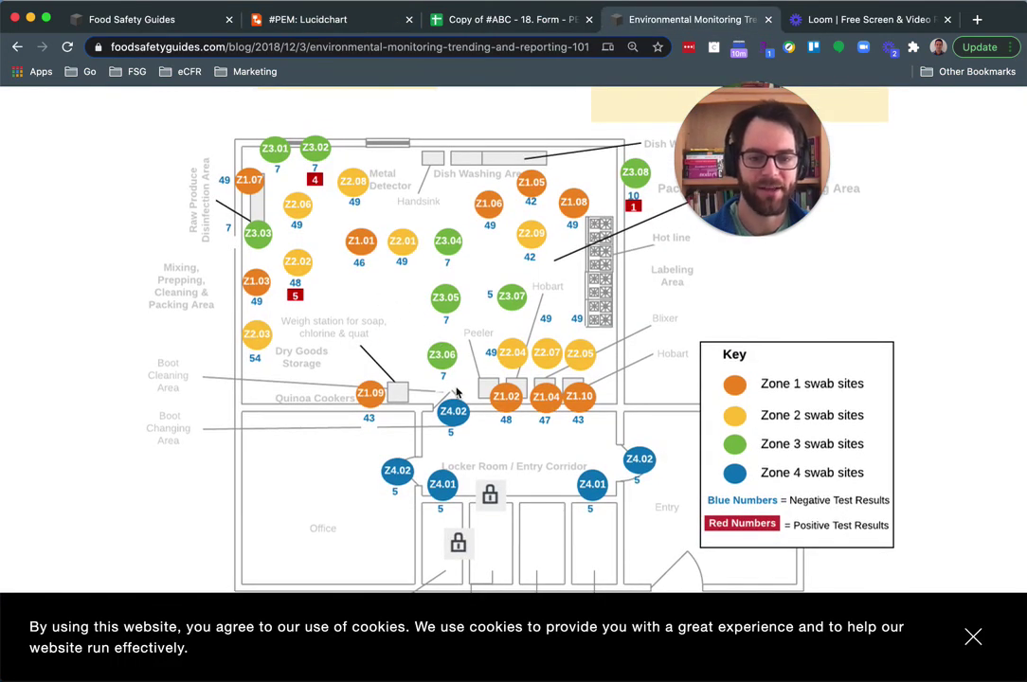
{"action": "scroll", "coordinate": [455, 391], "scroll_direction": "up", "scroll_amount": 1}
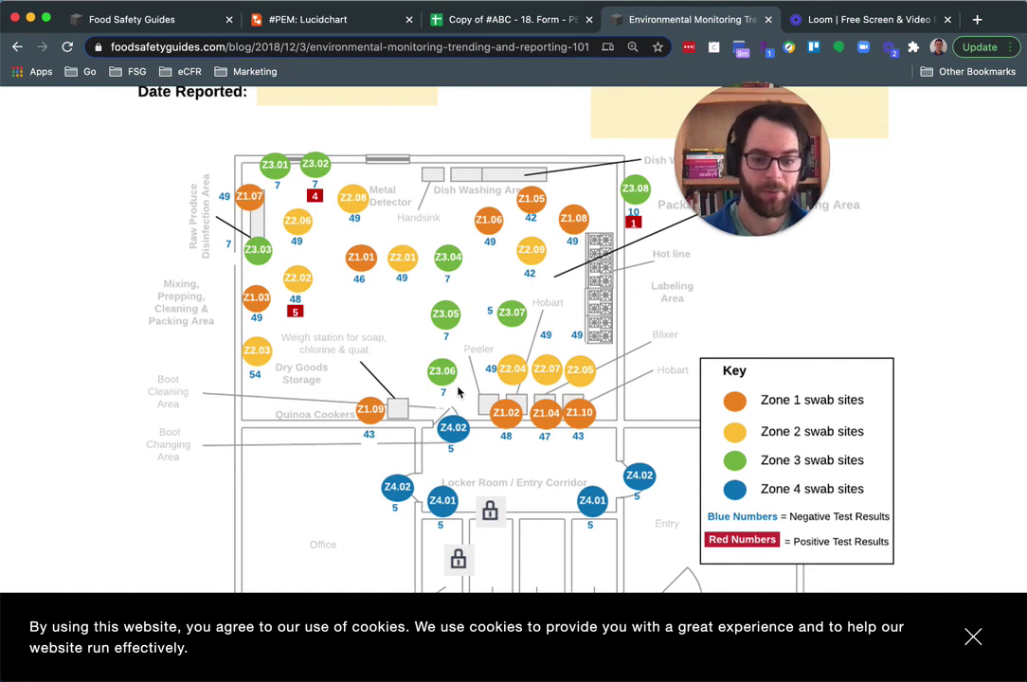